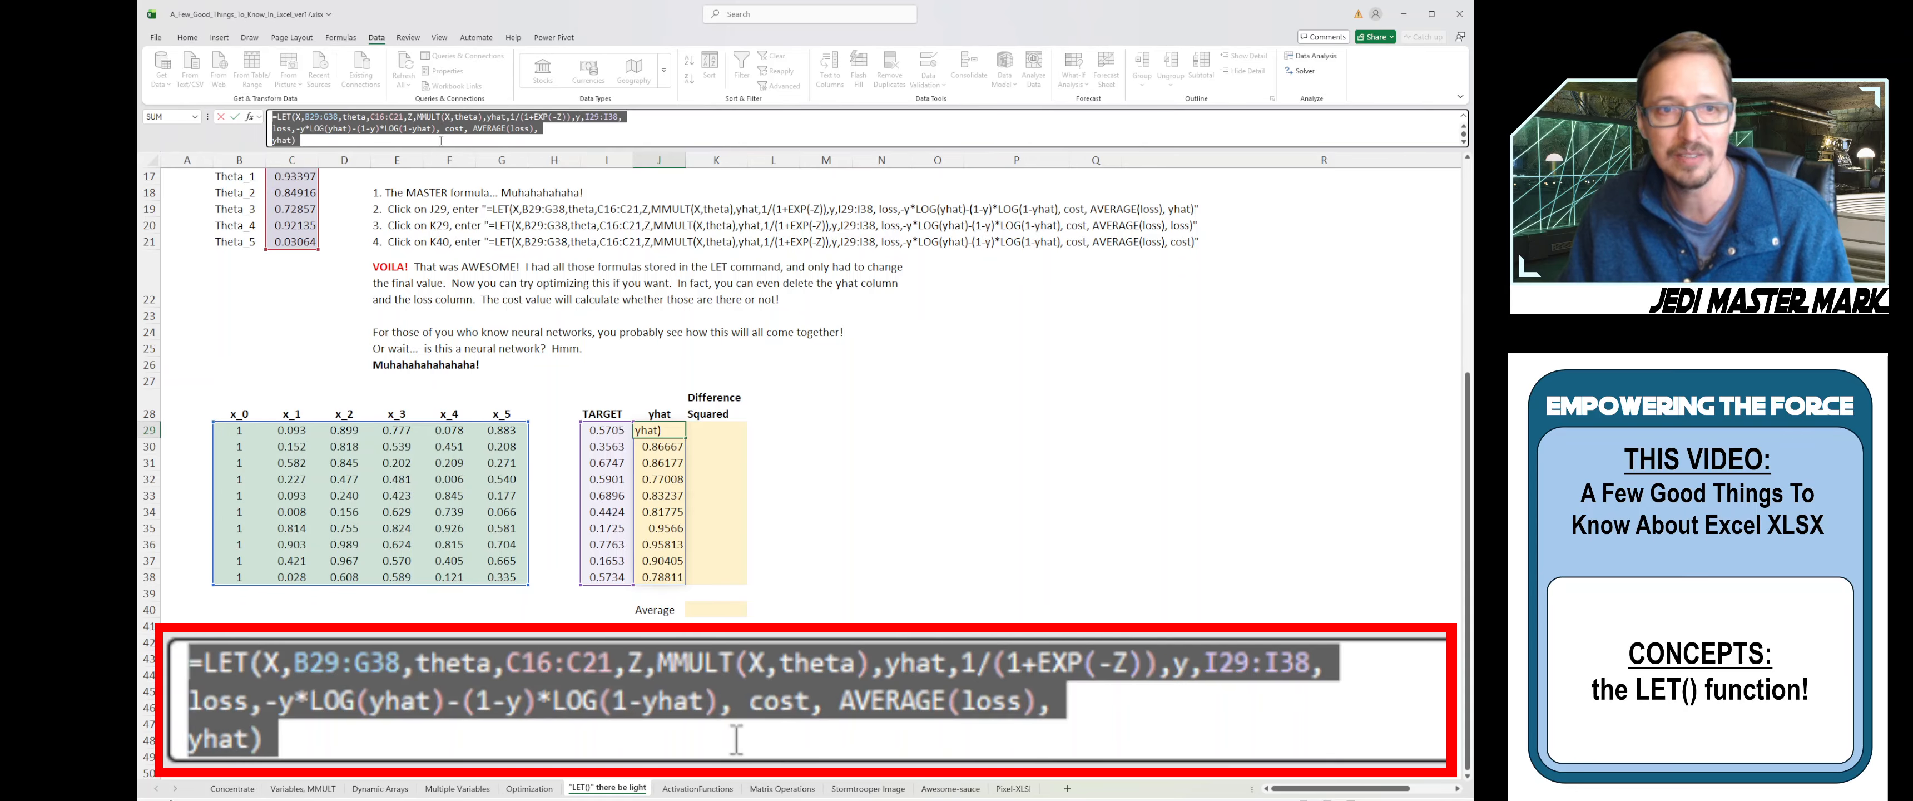
# - Insert a space before the theta definition in J29's LET formula, highlighting X (B29:G38) and theta
pyautogui.click(439, 140)
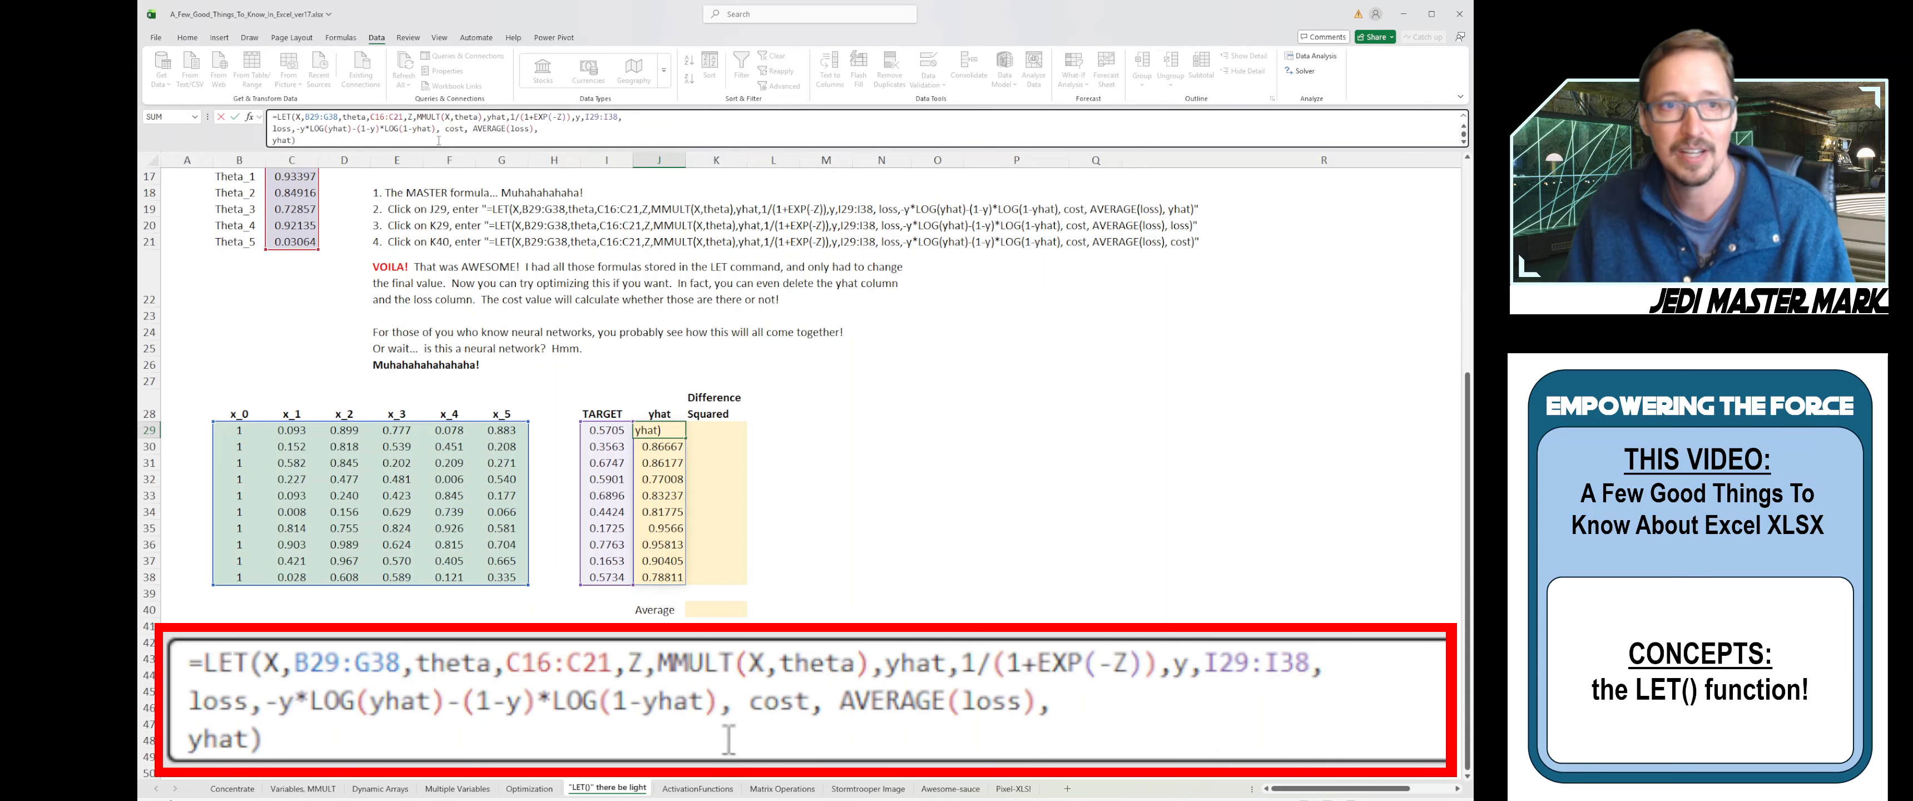
pyautogui.click(345, 117)
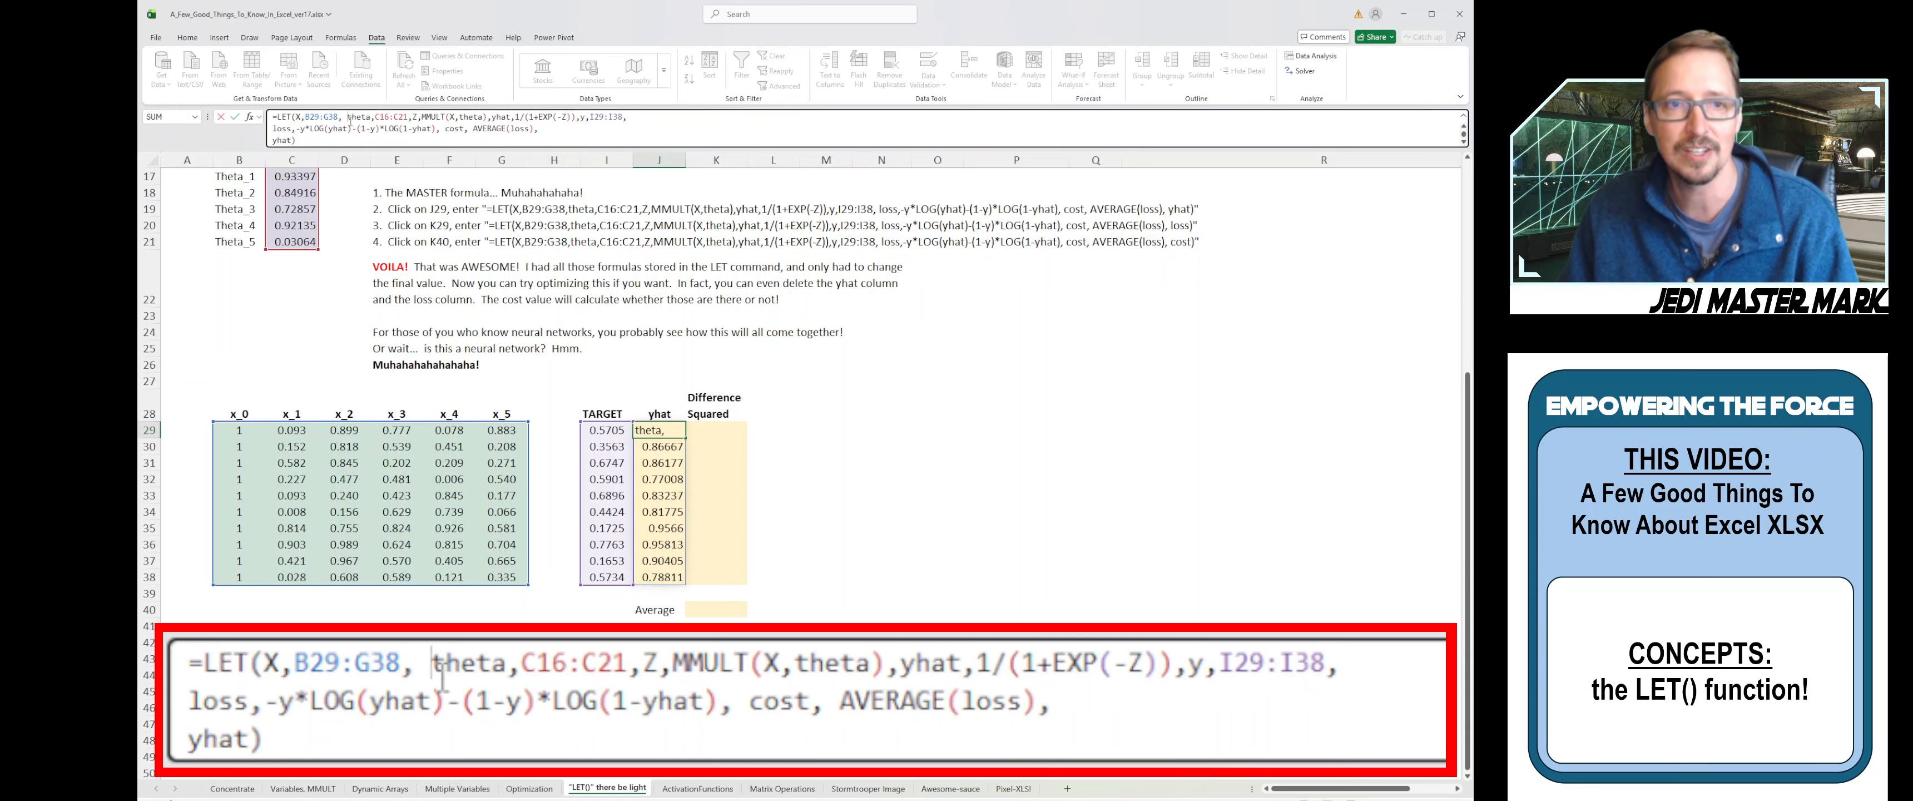
pyautogui.moveTo(295, 117); pyautogui.dragTo(340, 117)
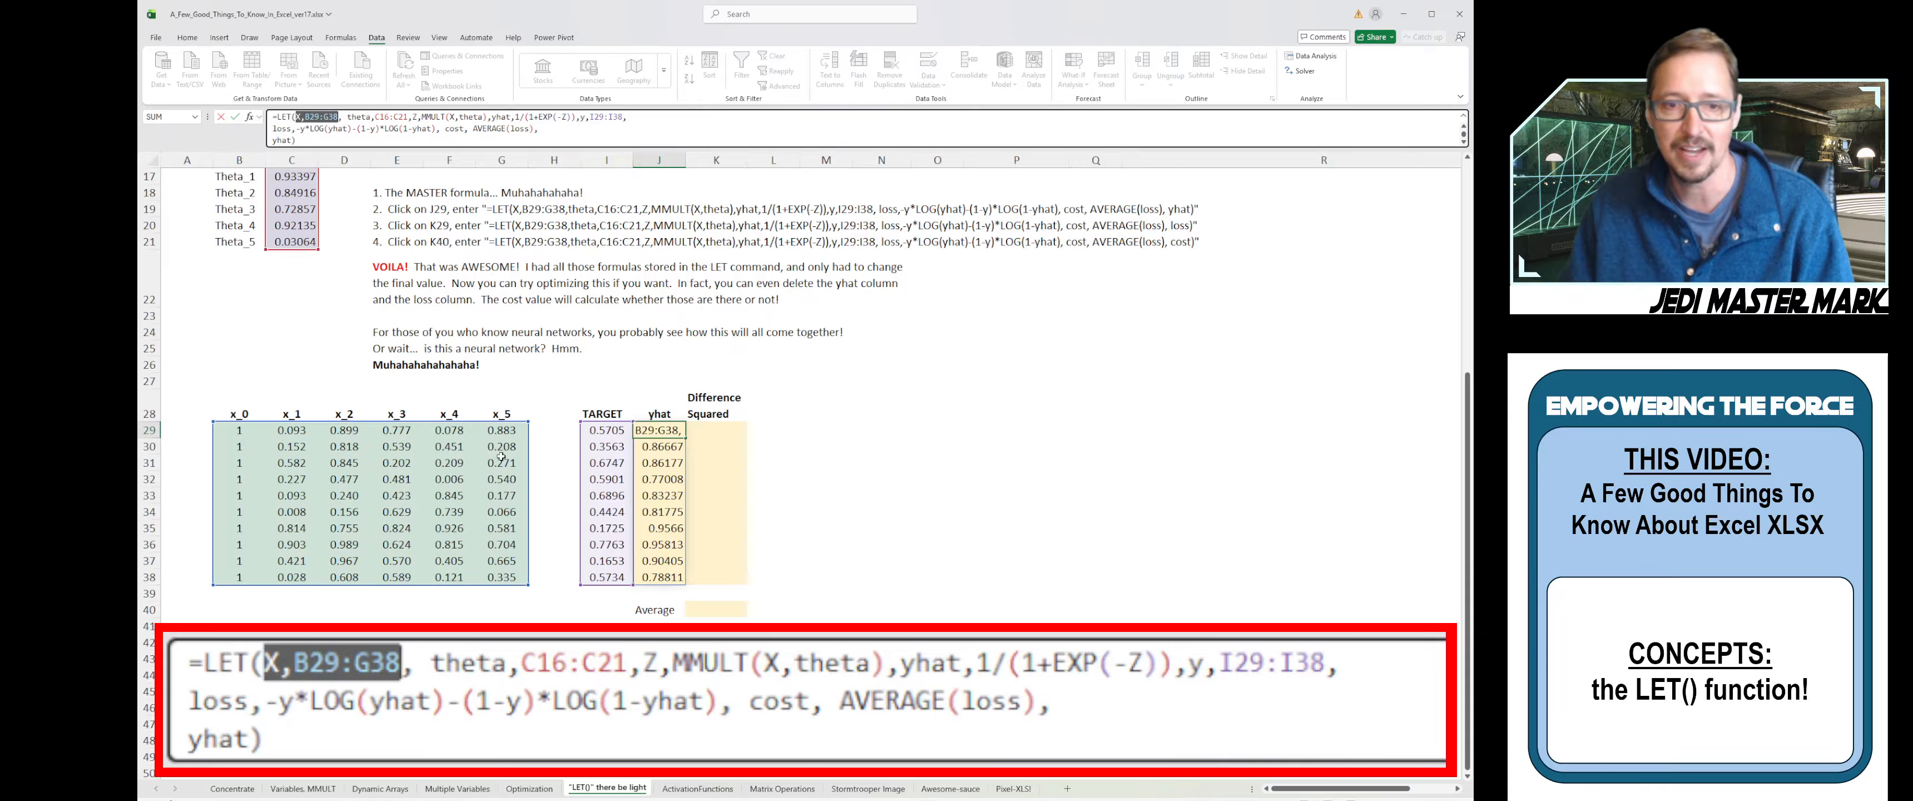
pyautogui.click(350, 116)
pyautogui.moveTo(351, 117); pyautogui.dragTo(409, 116)
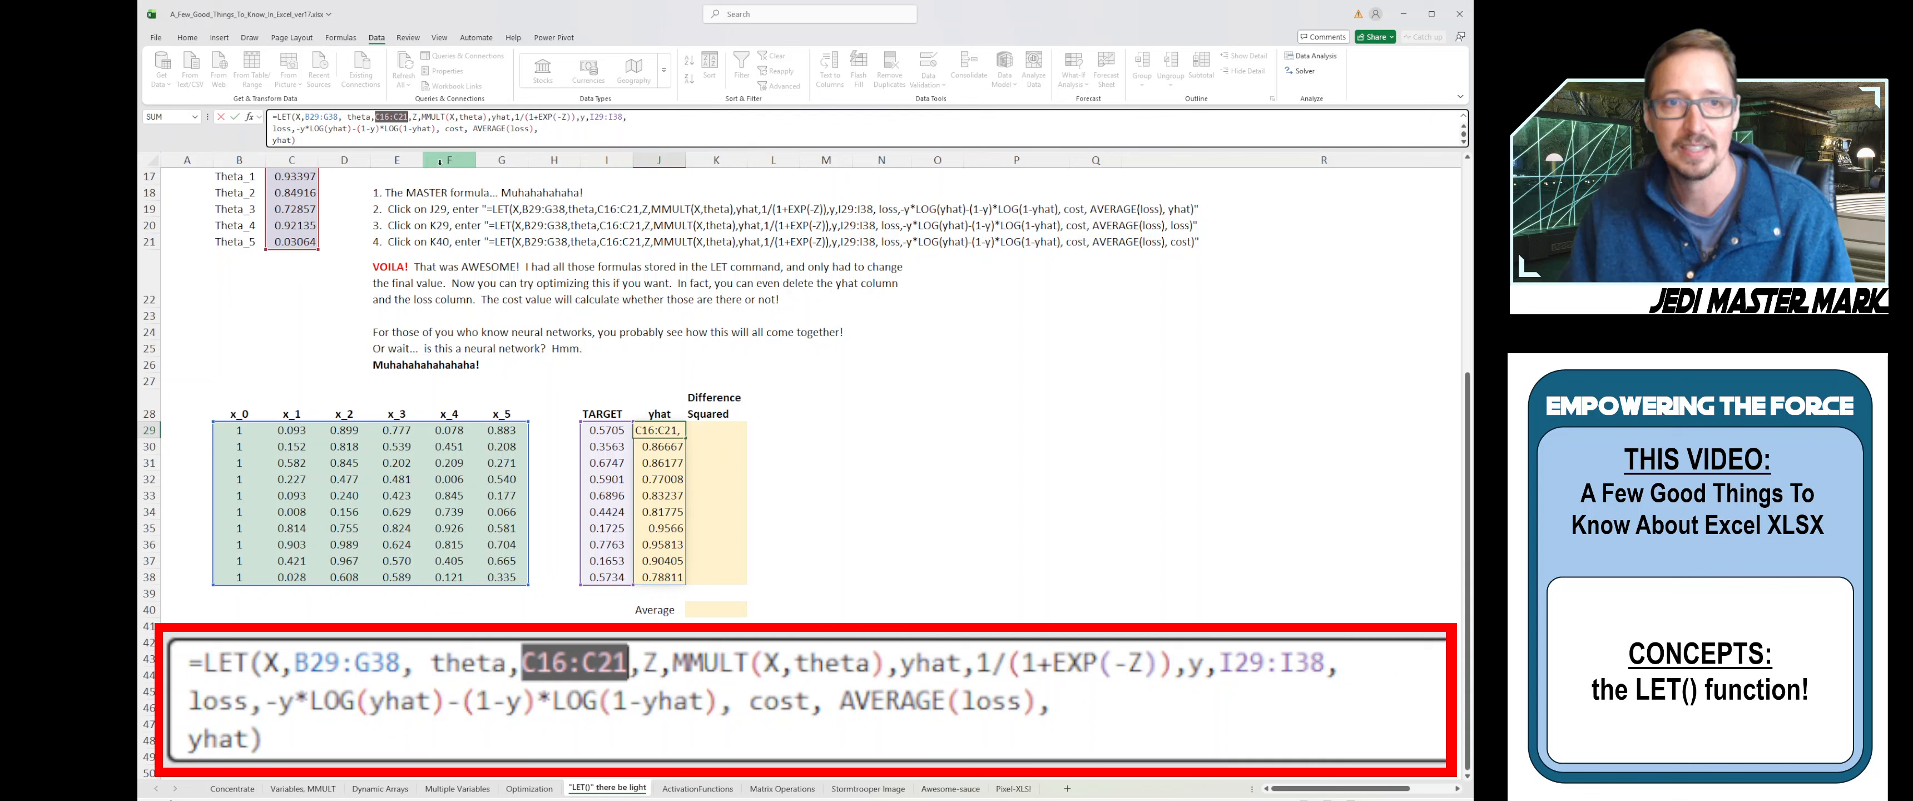
# - Space out the Z (MMULT) and yhat definitions, highlighting yhat's sigmoid 1/(1+EXP(-Z))
pyautogui.click(415, 116)
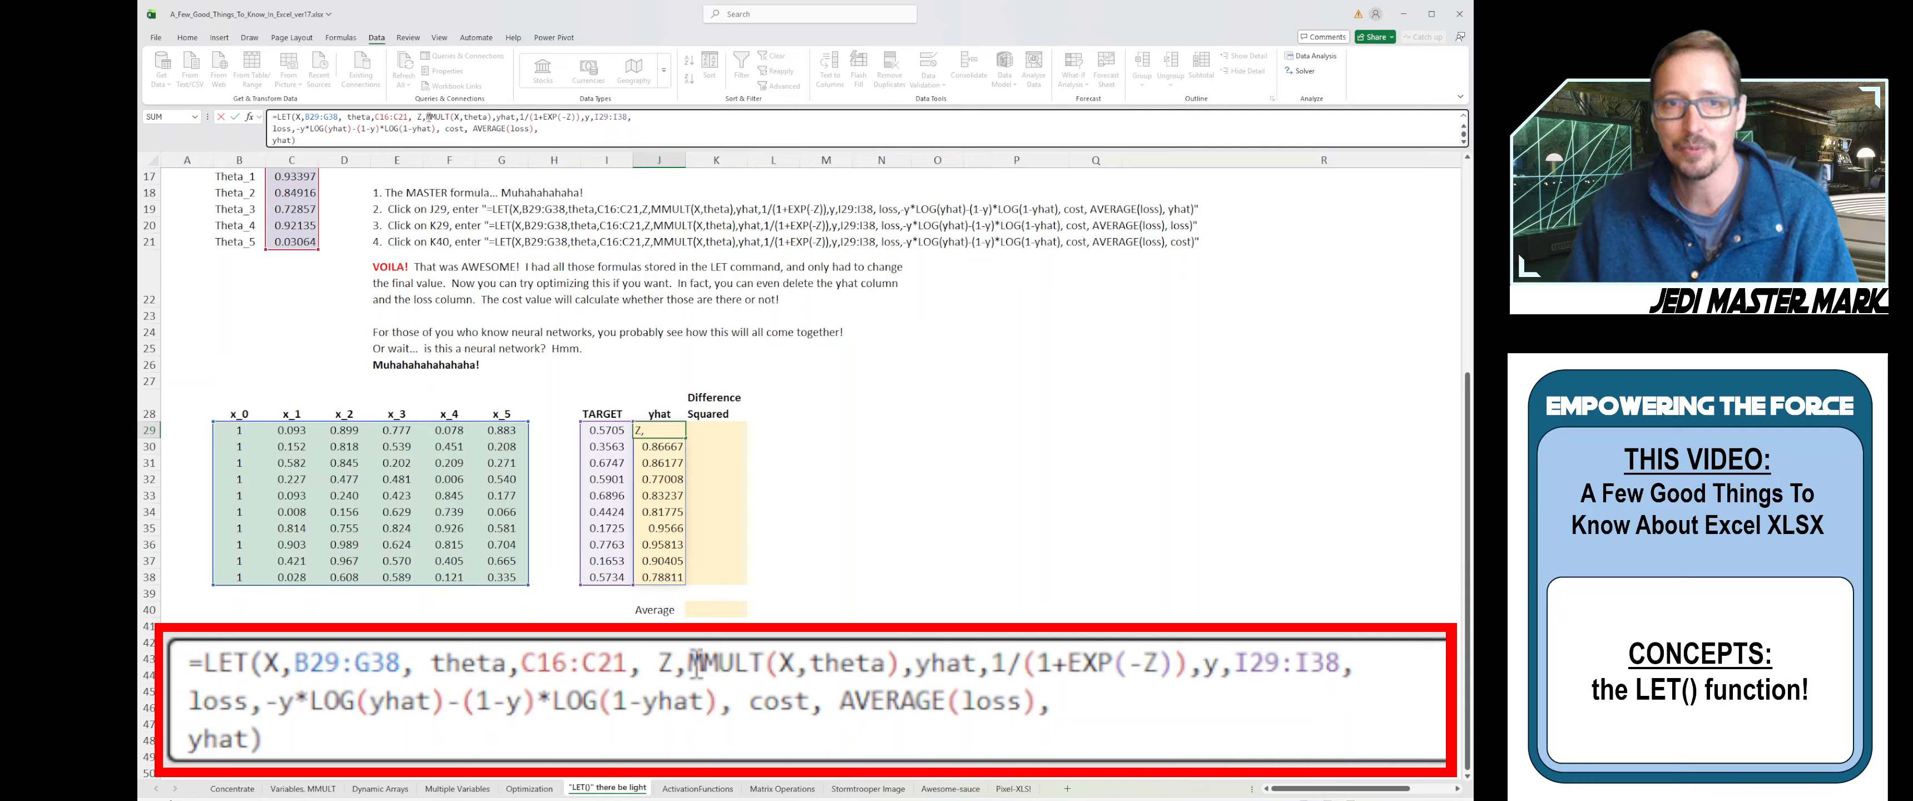
pyautogui.moveTo(427, 117); pyautogui.dragTo(450, 116)
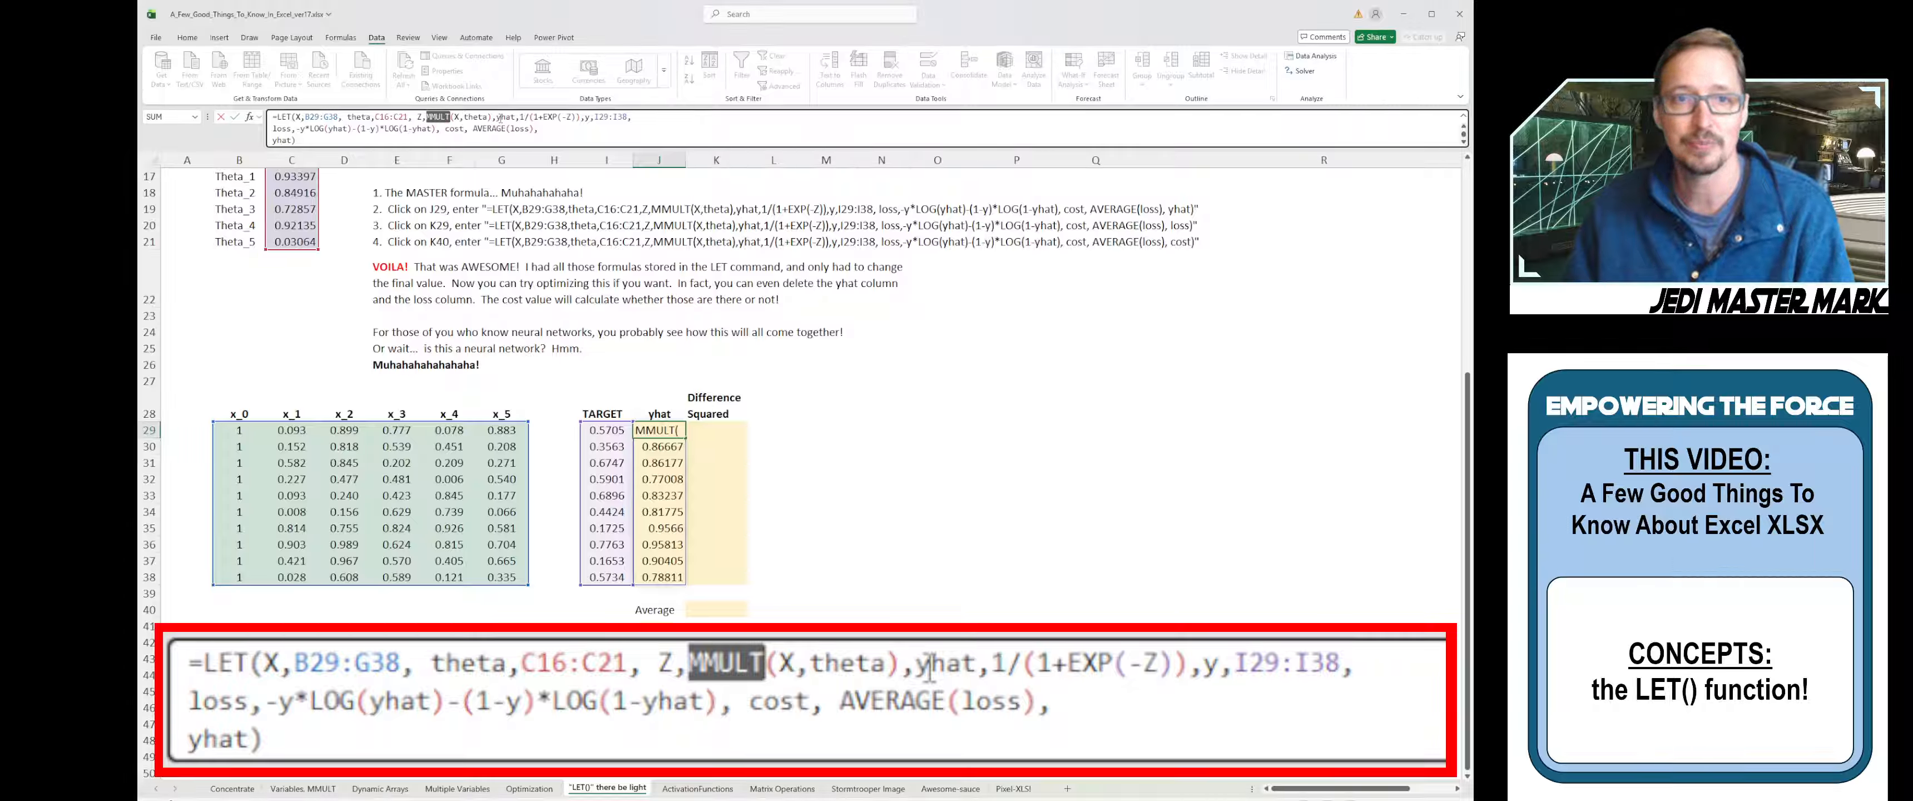
pyautogui.click(499, 118)
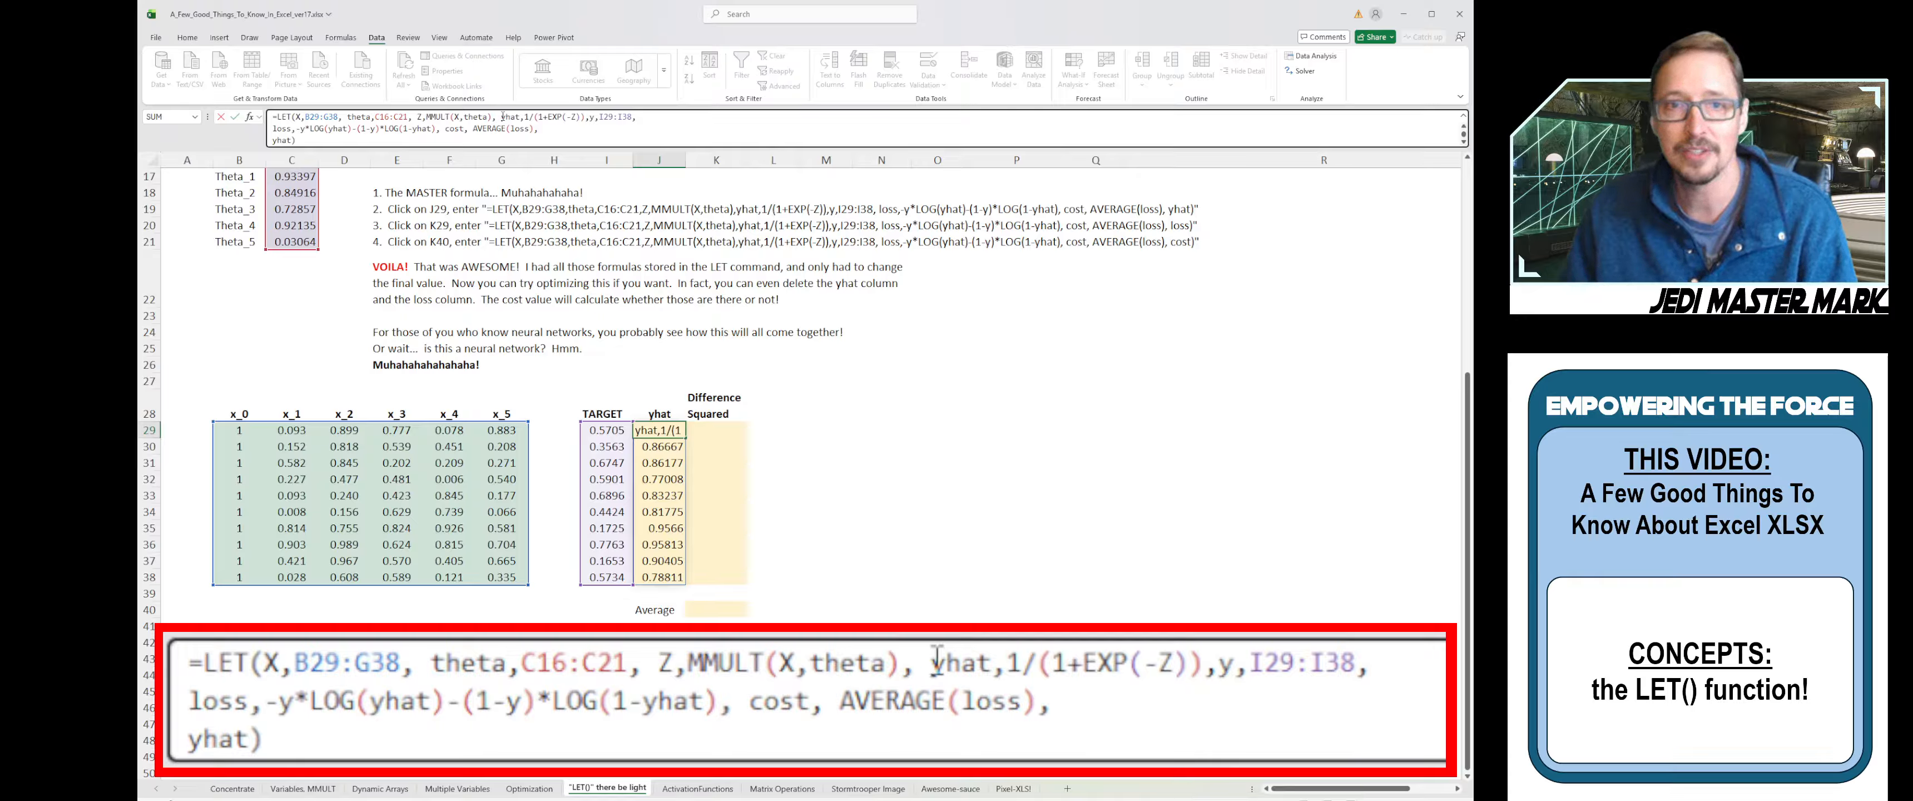
pyautogui.moveTo(501, 117); pyautogui.dragTo(522, 117)
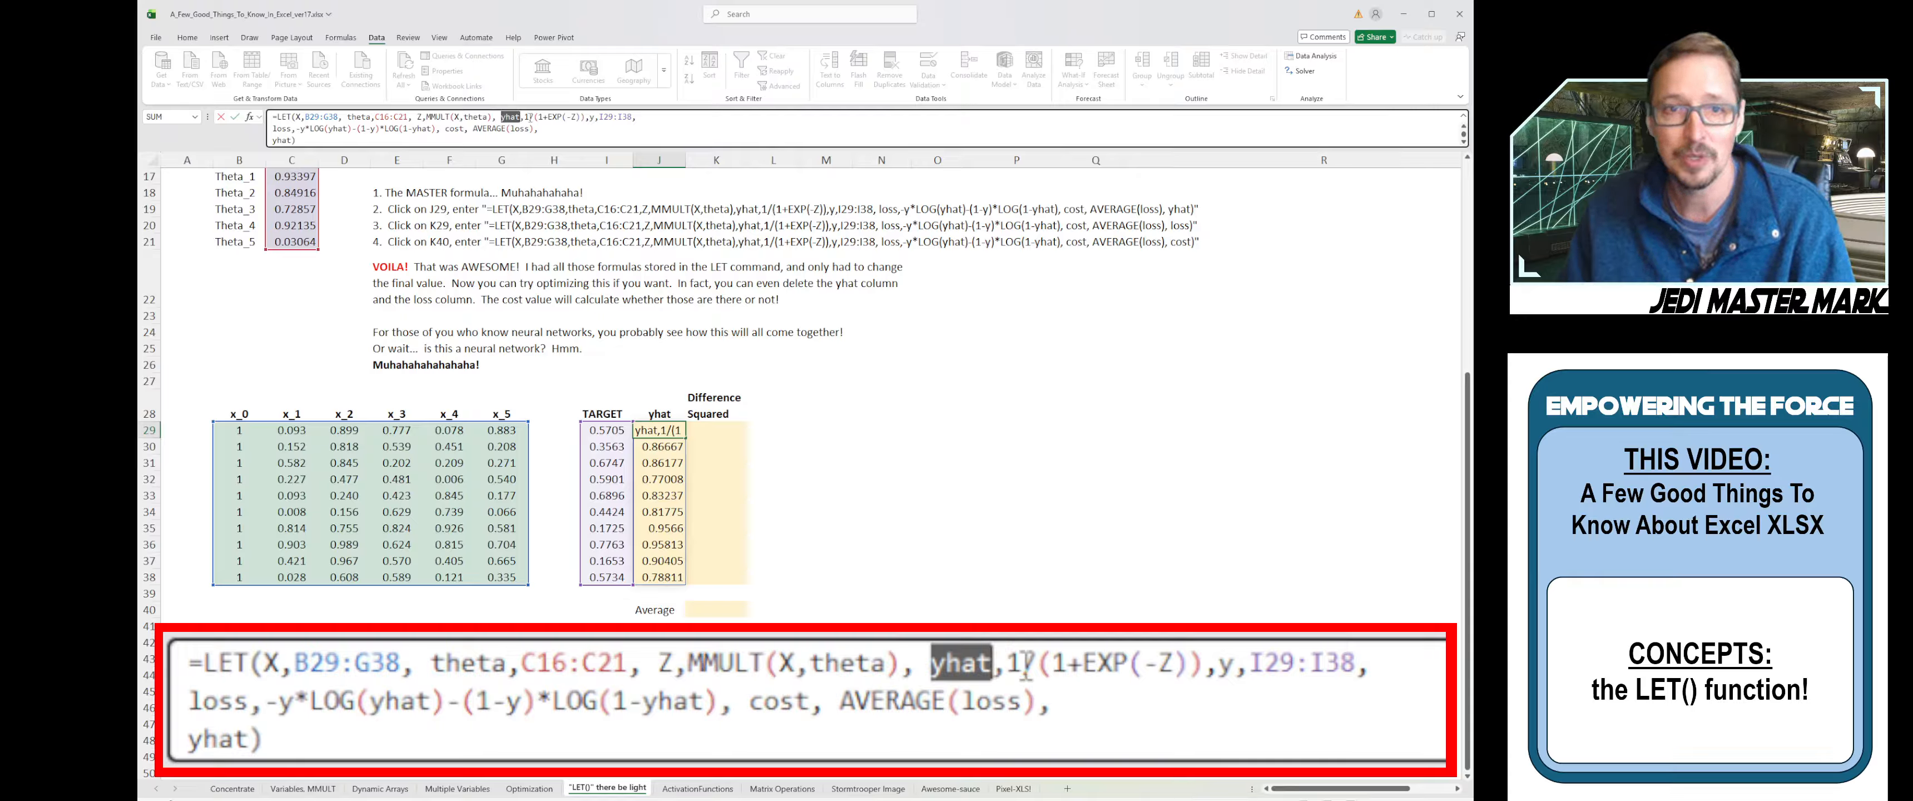
pyautogui.moveTo(524, 117); pyautogui.dragTo(587, 118)
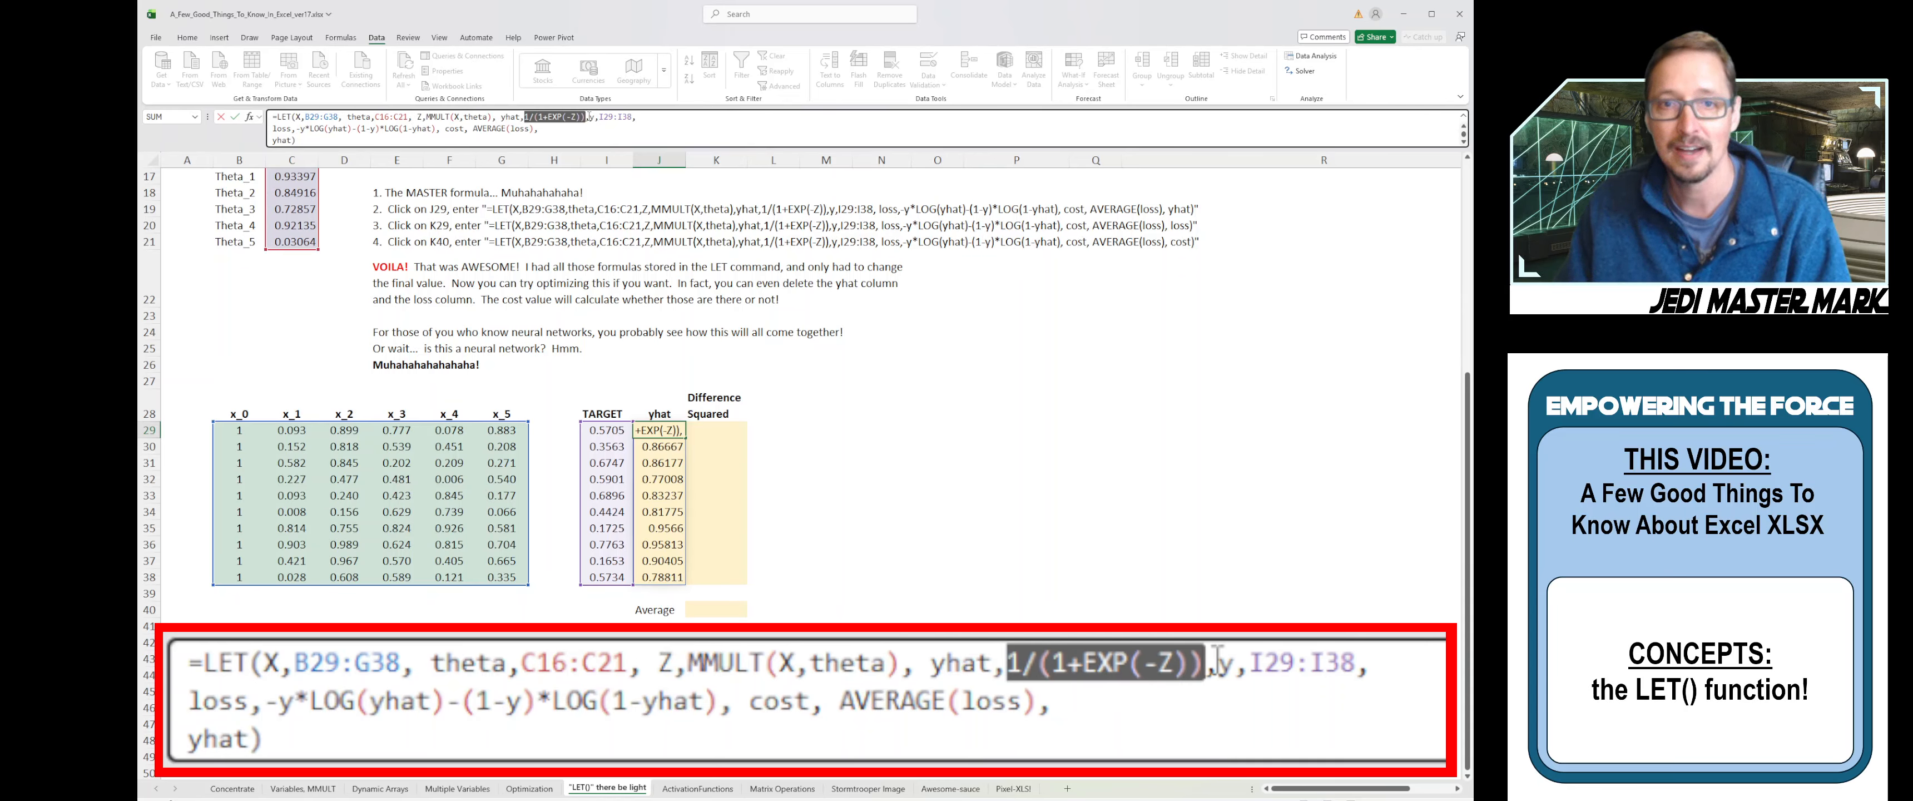
# - Add a space before y,I29:I38, then walk through the loss, cost and returned yhat pieces
pyautogui.click(592, 117)
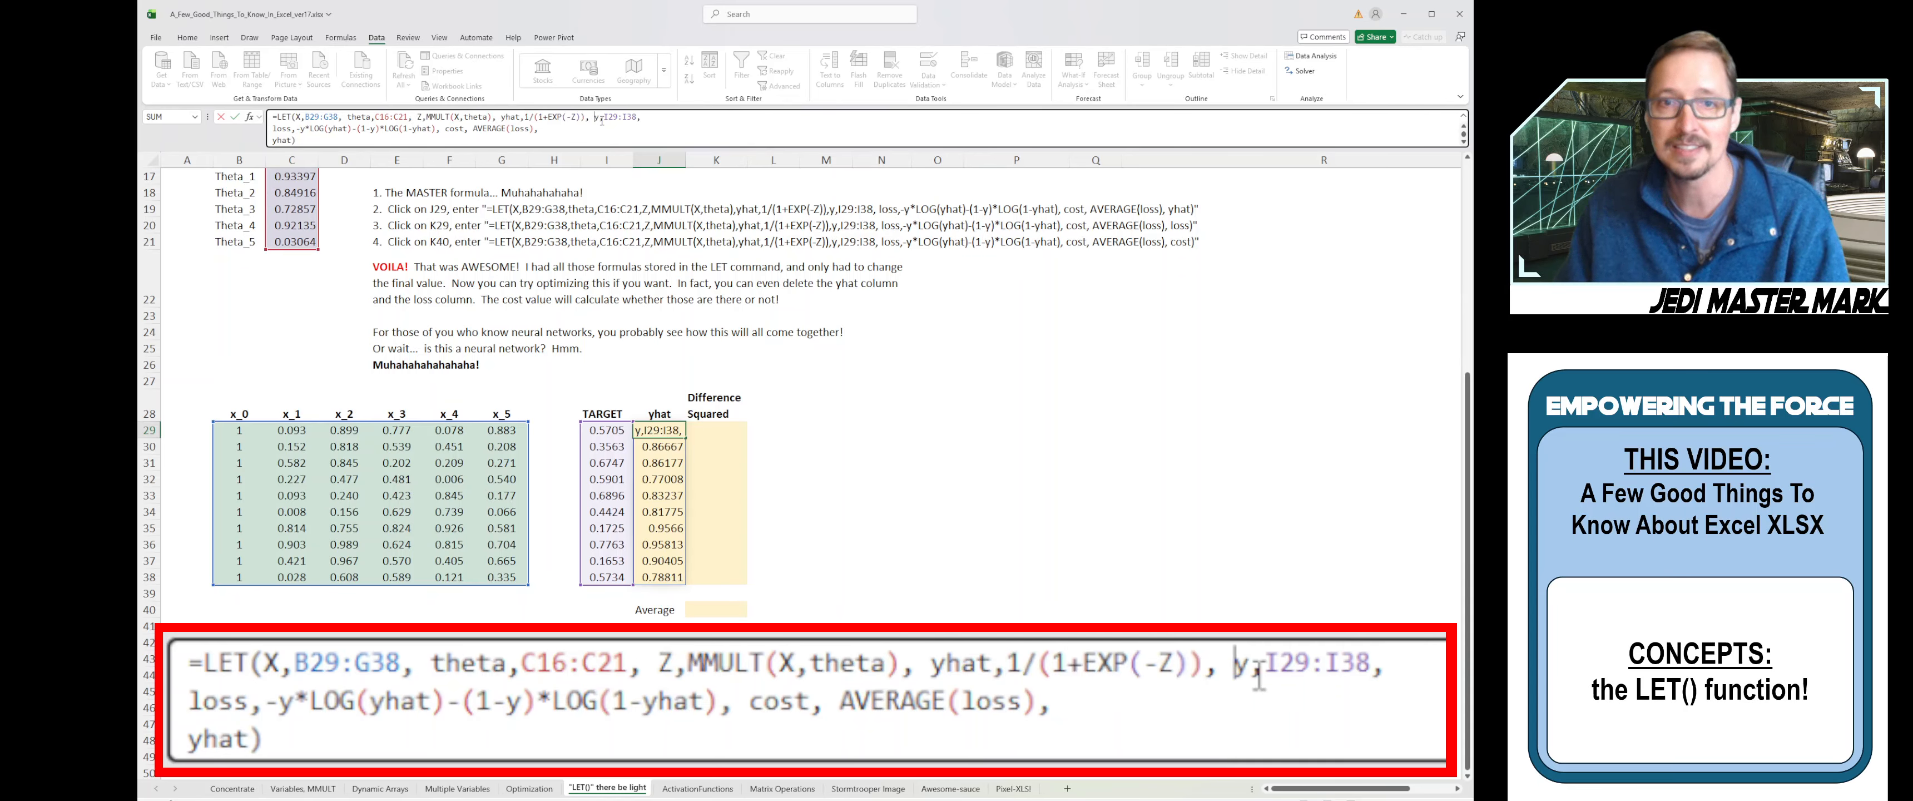
pyautogui.doubleClick(595, 116)
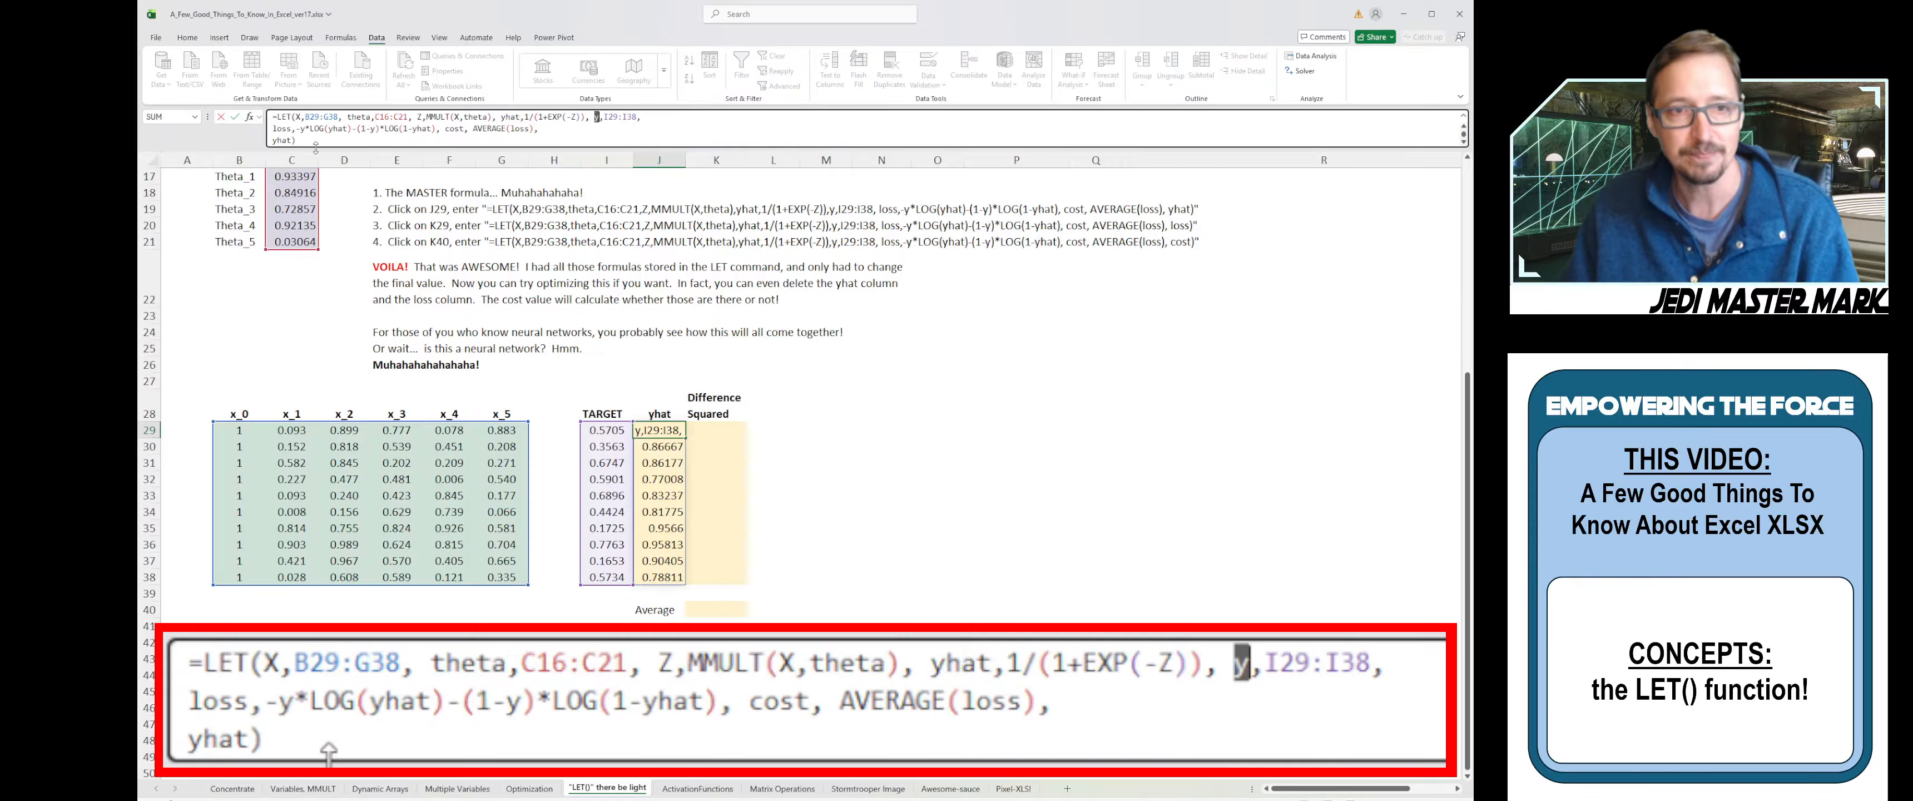
pyautogui.click(283, 129)
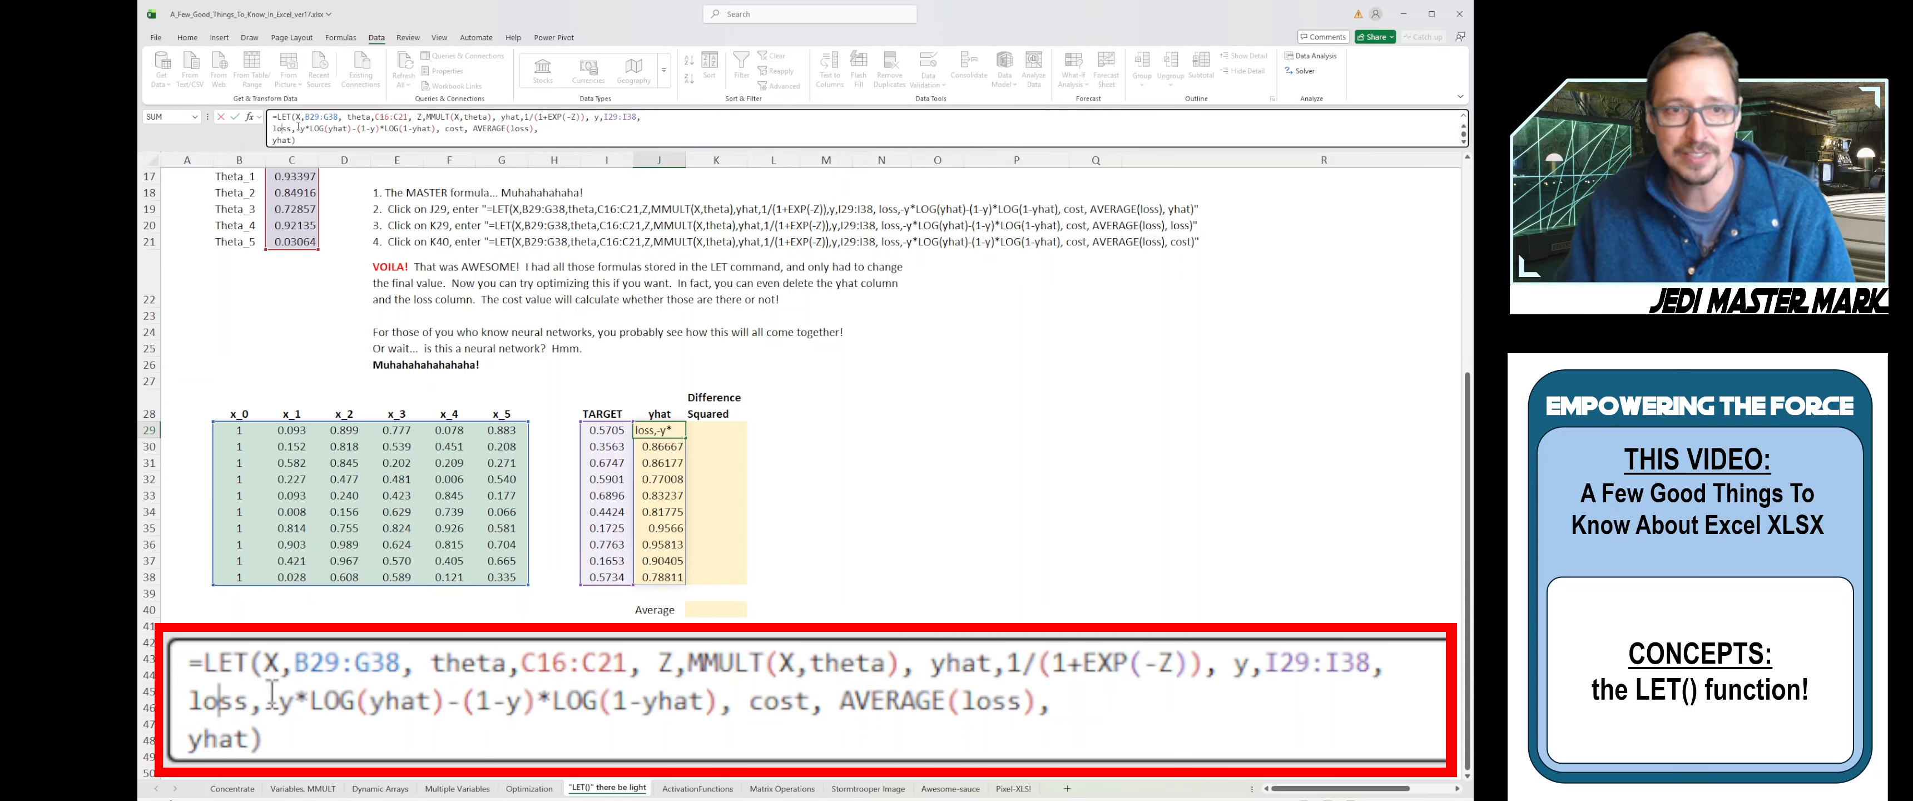
pyautogui.moveTo(294, 128); pyautogui.dragTo(437, 129)
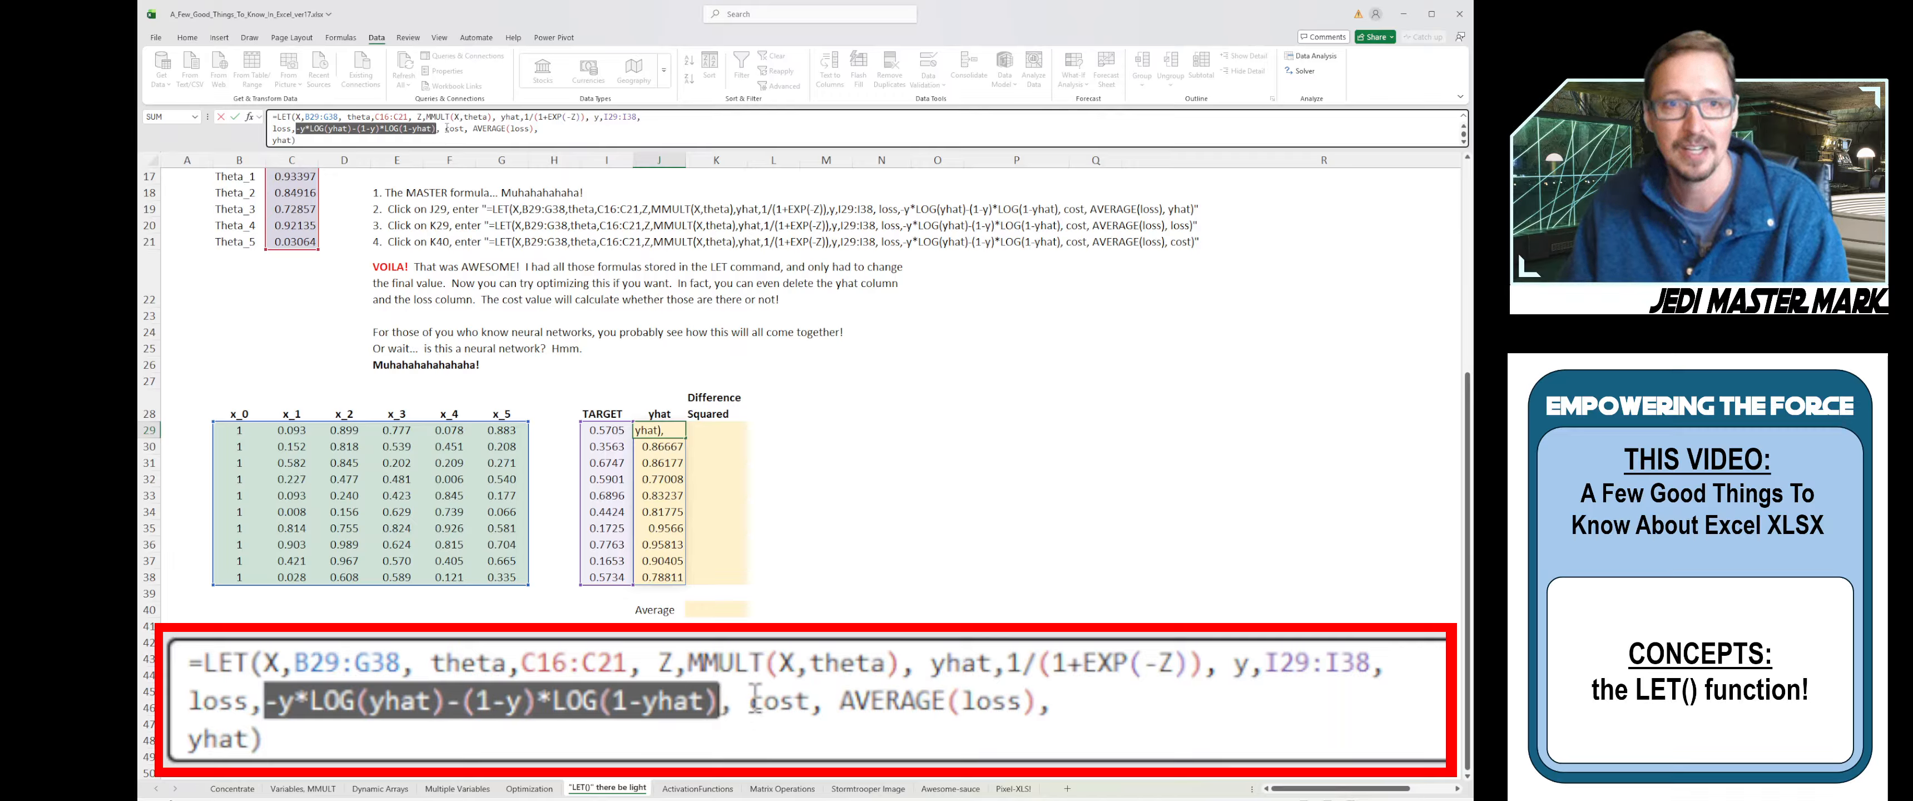
pyautogui.moveTo(445, 129); pyautogui.dragTo(465, 129)
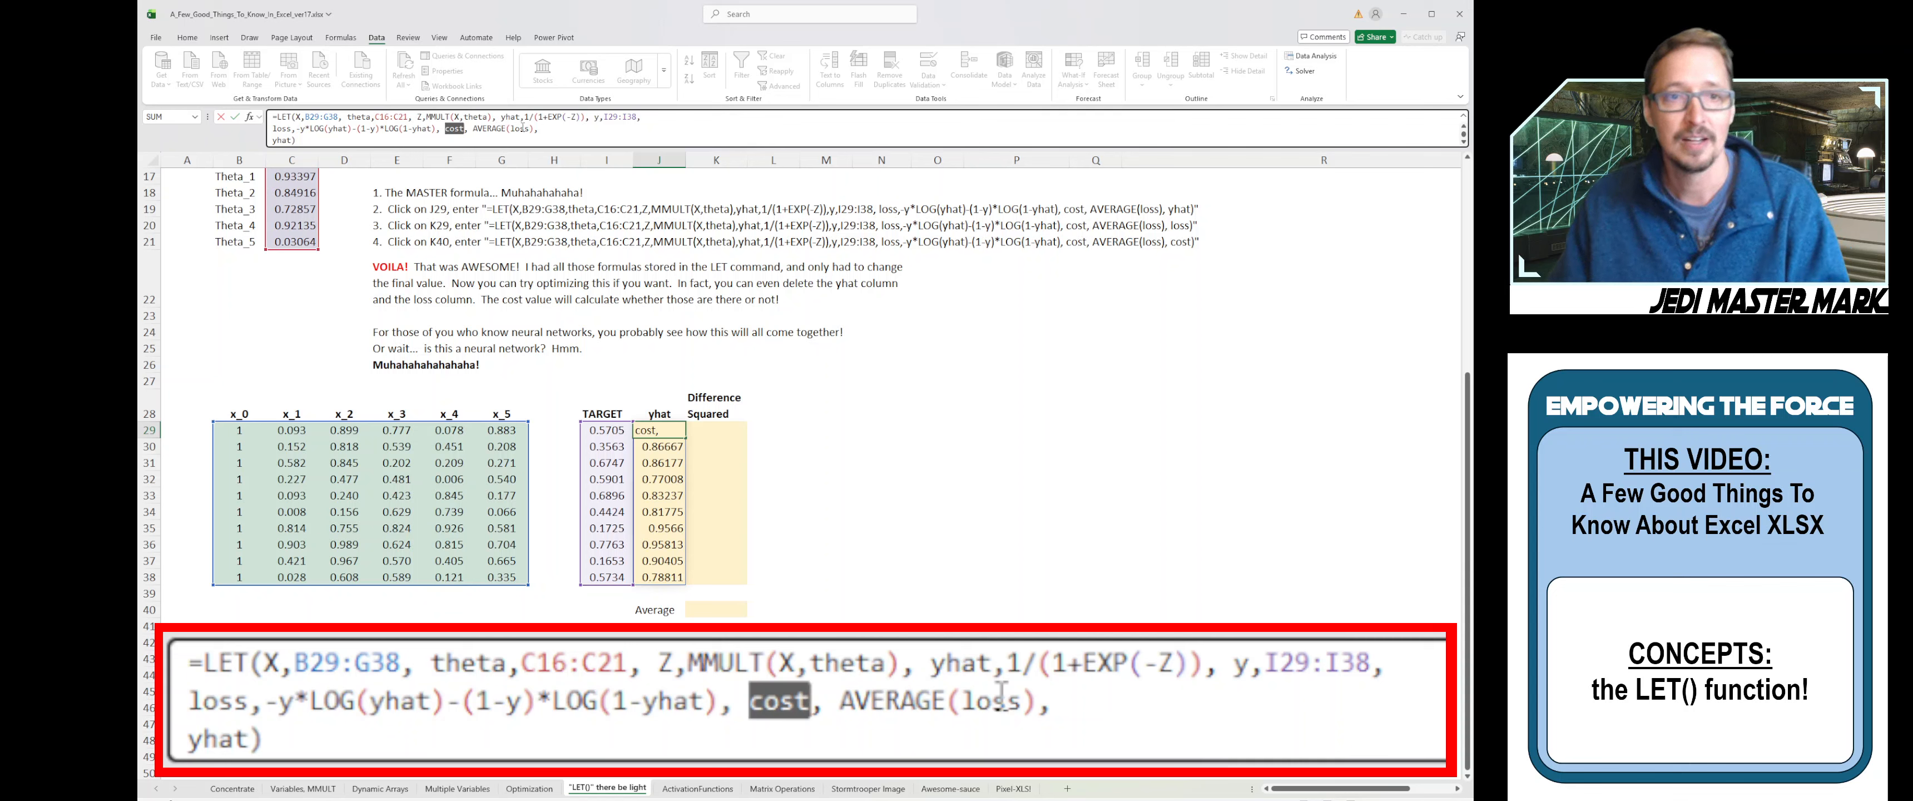
pyautogui.click(287, 141)
pyautogui.moveTo(272, 141); pyautogui.dragTo(293, 141)
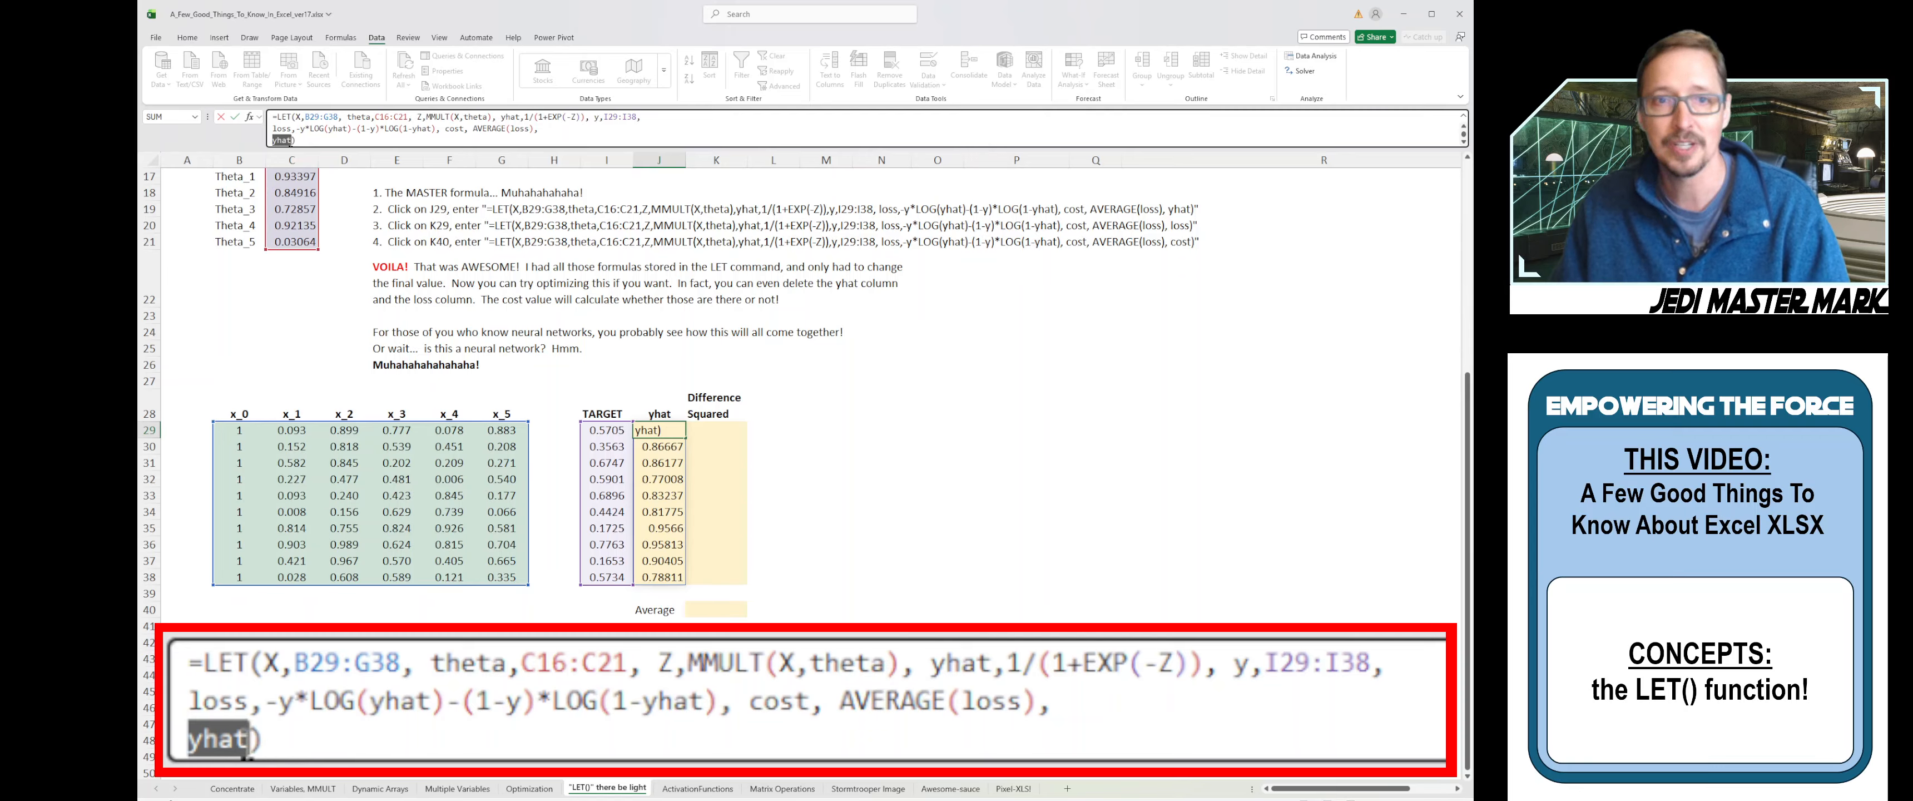
pyautogui.moveTo(499, 117); pyautogui.dragTo(587, 117)
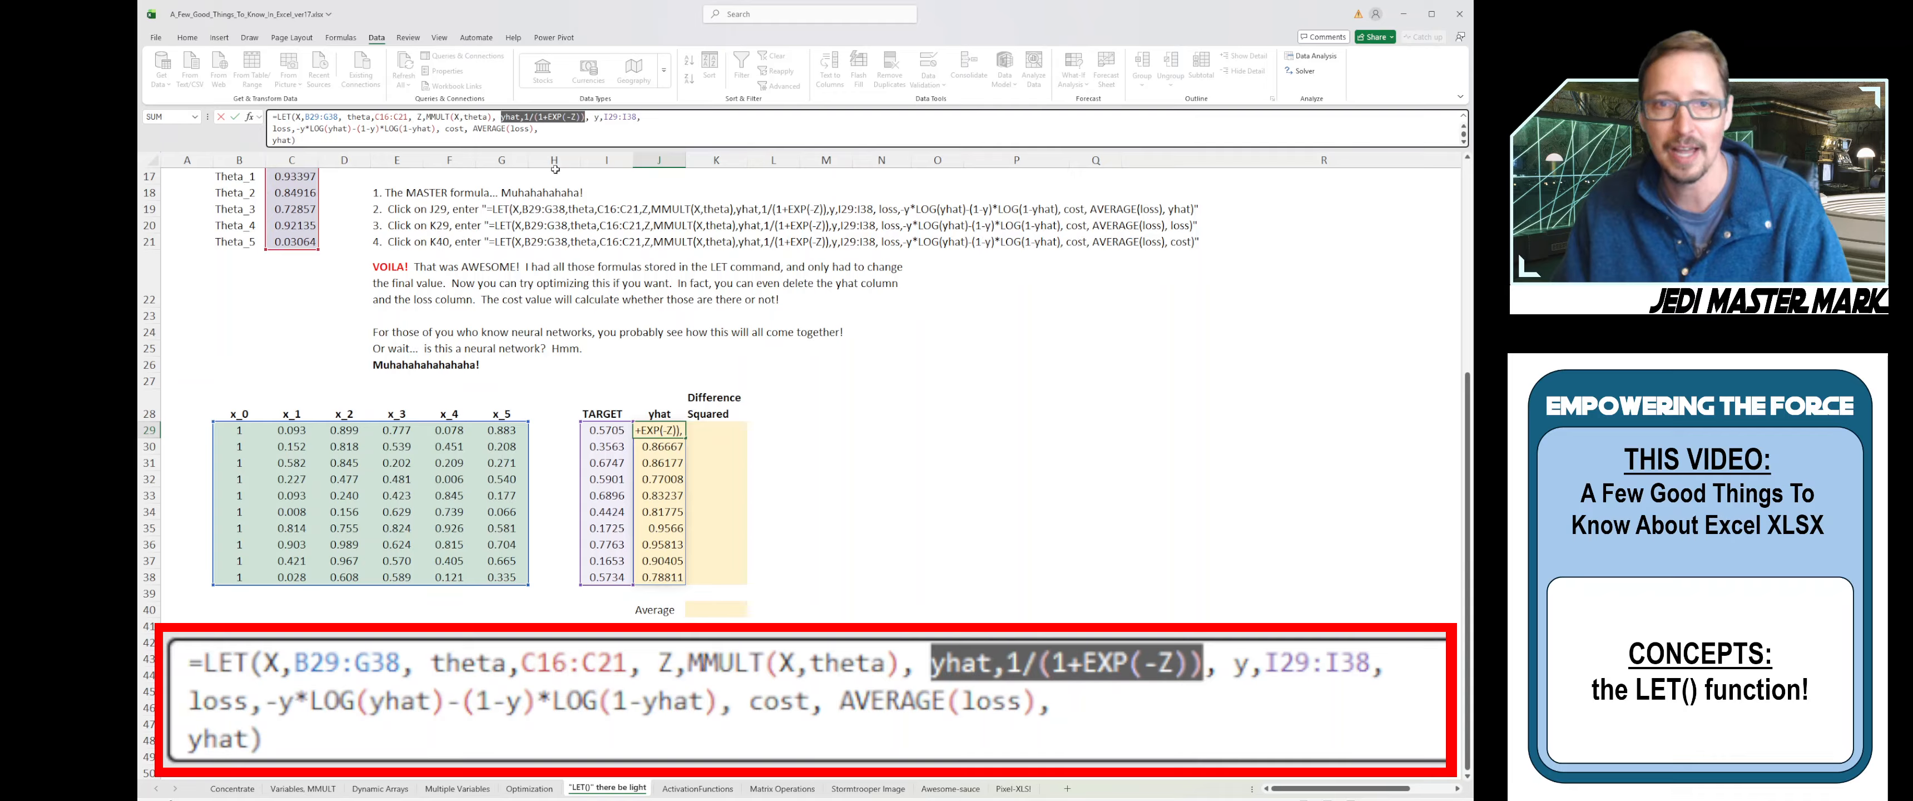
pyautogui.click(525, 136)
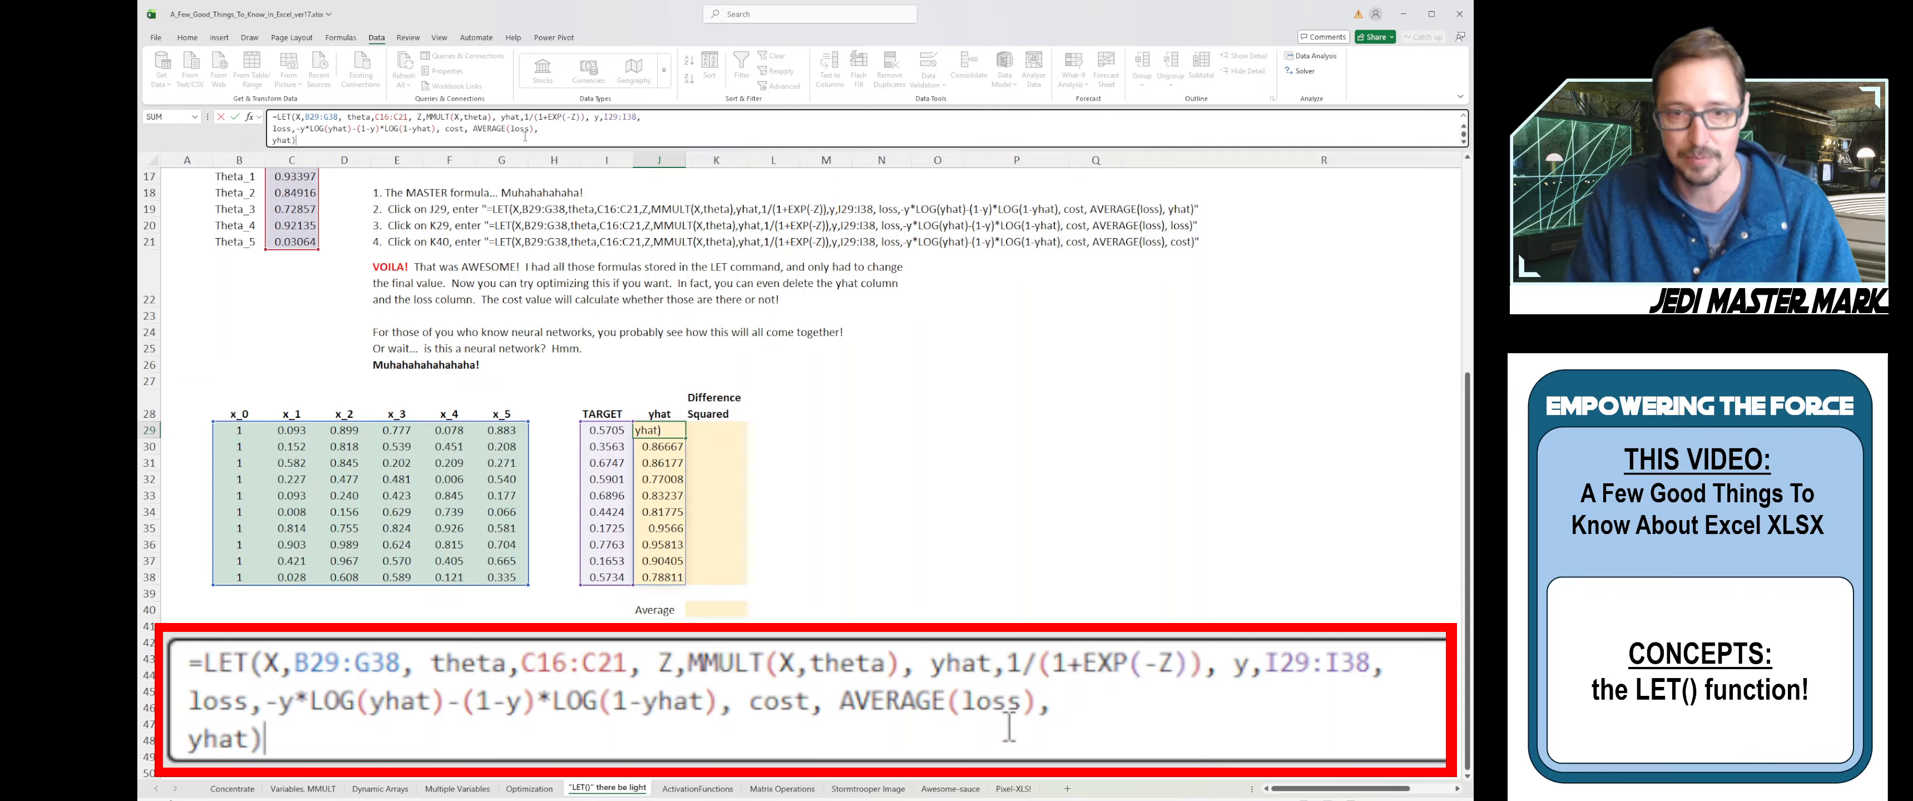
# - Commit the J29 LET formula (yhat 0.88947) and paste a copy of it into K29
pyautogui.press('Return')
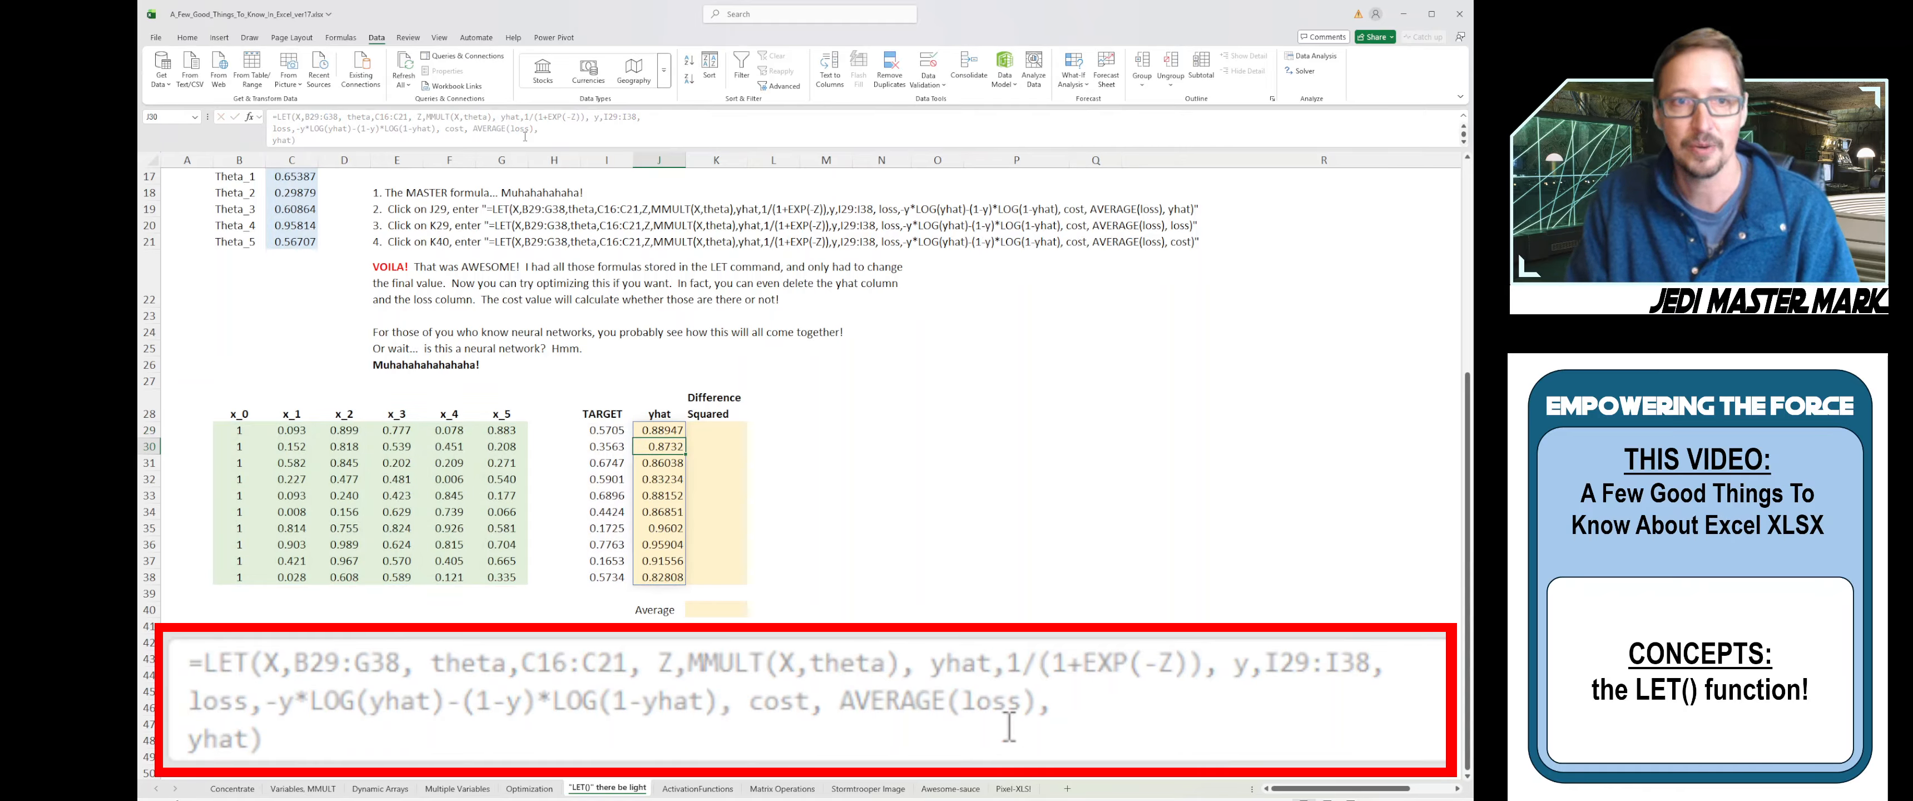
pyautogui.press('Up')
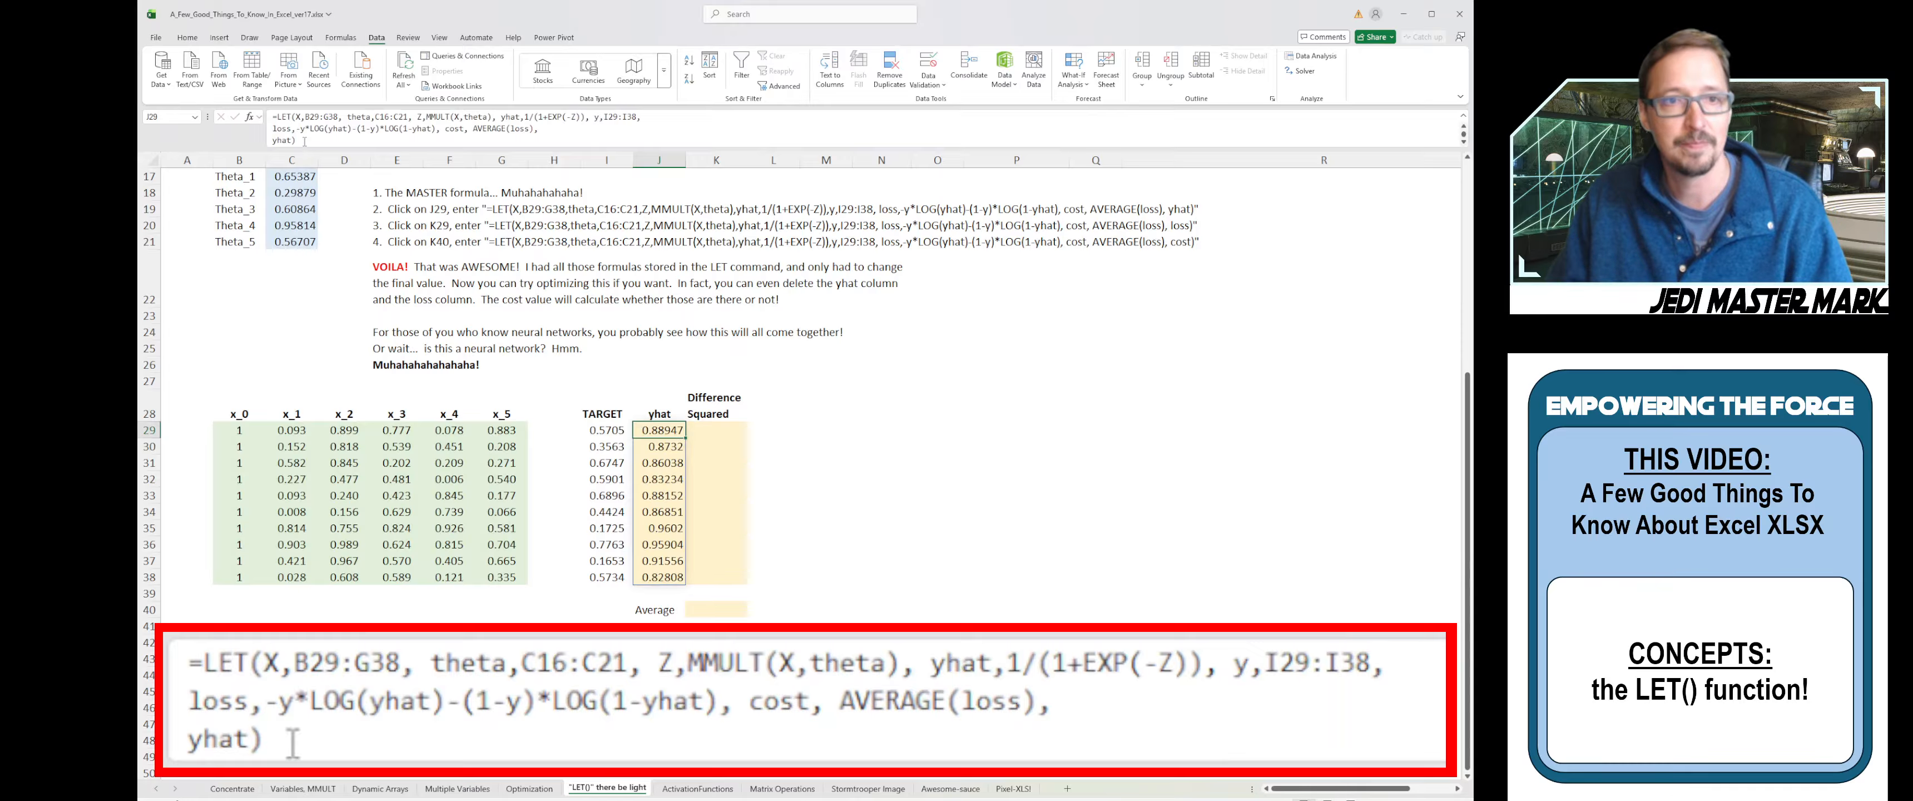
pyautogui.moveTo(305, 142); pyautogui.dragTo(263, 119)
pyautogui.hotkey('ctrl', 'c')
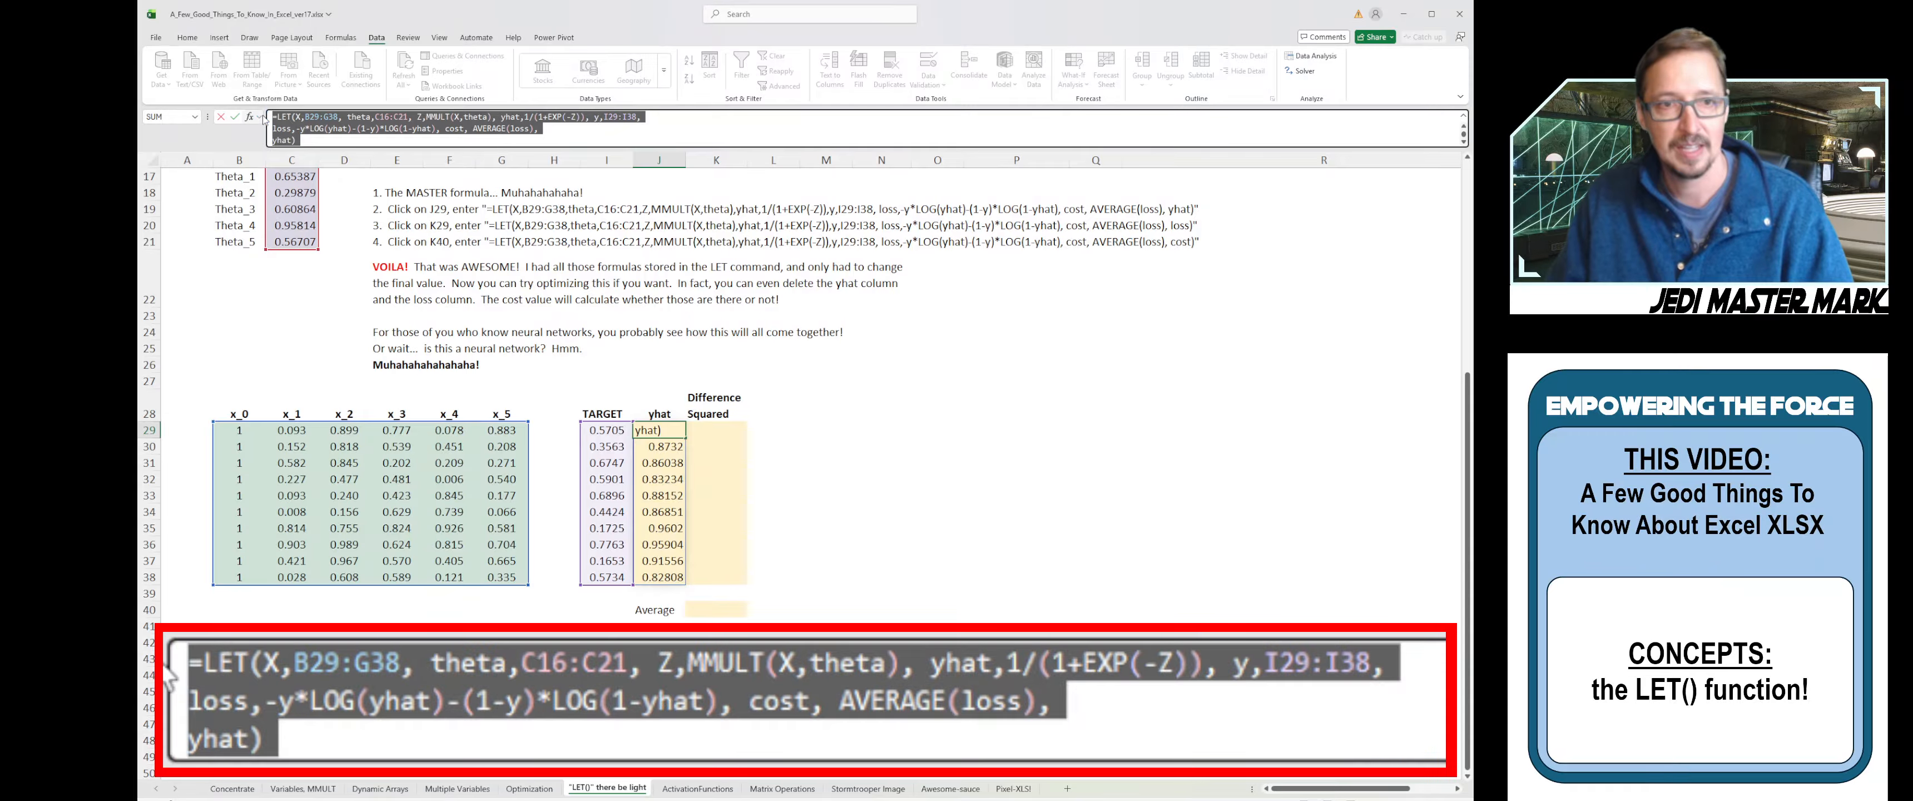
pyautogui.click(701, 433)
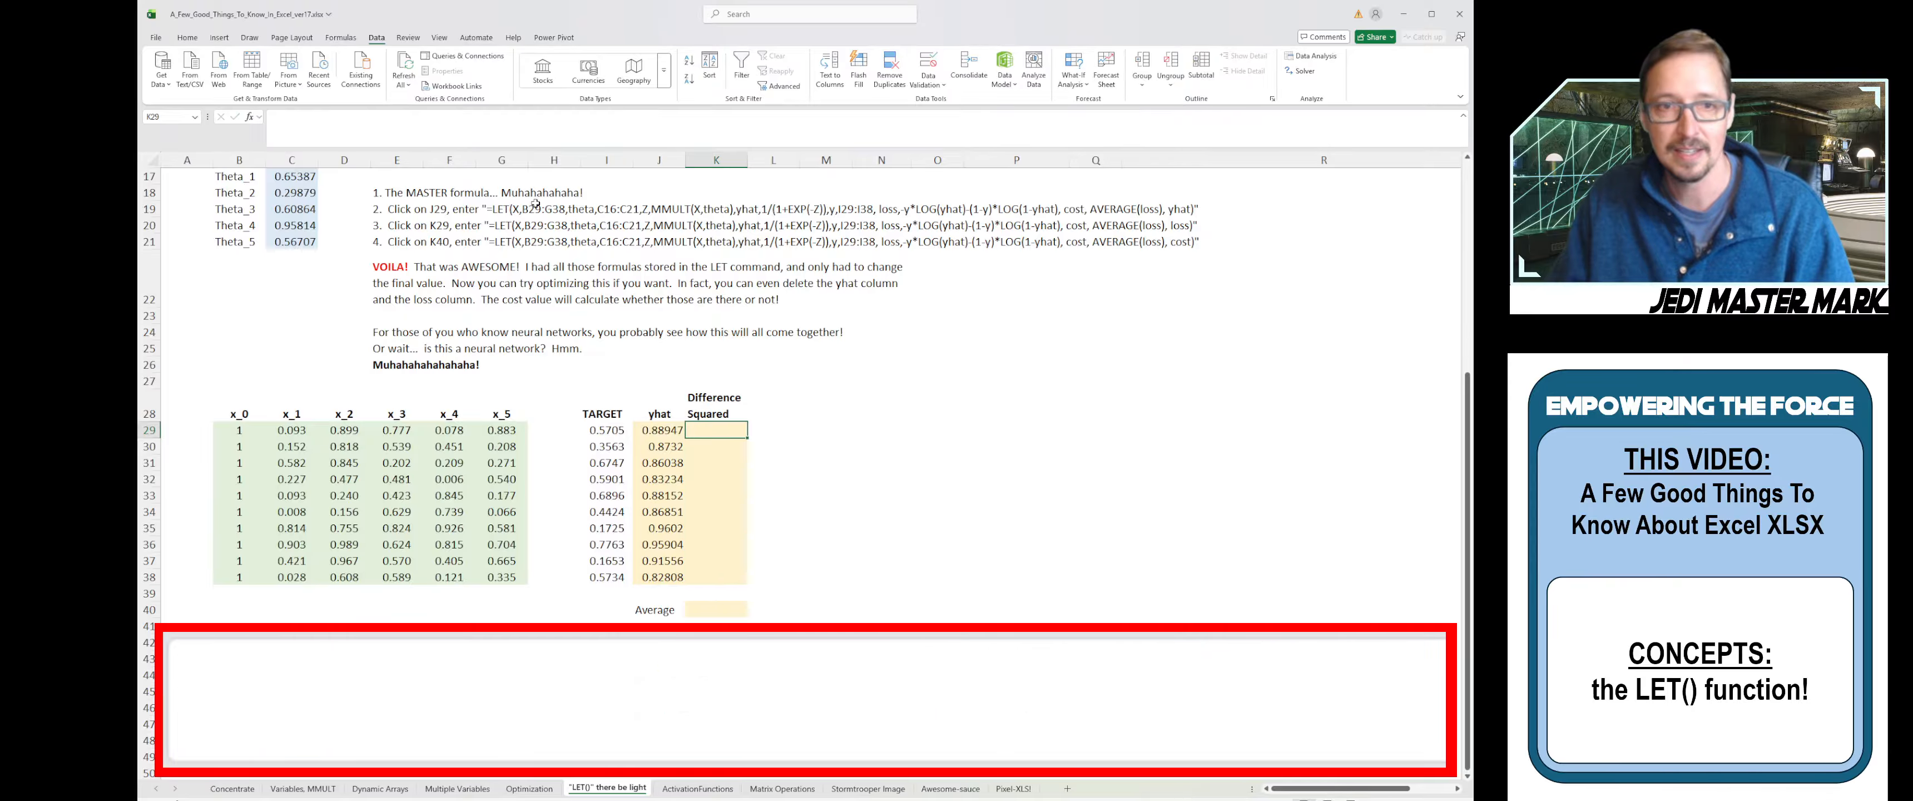
pyautogui.click(450, 122)
pyautogui.hotkey('ctrl', 'v')
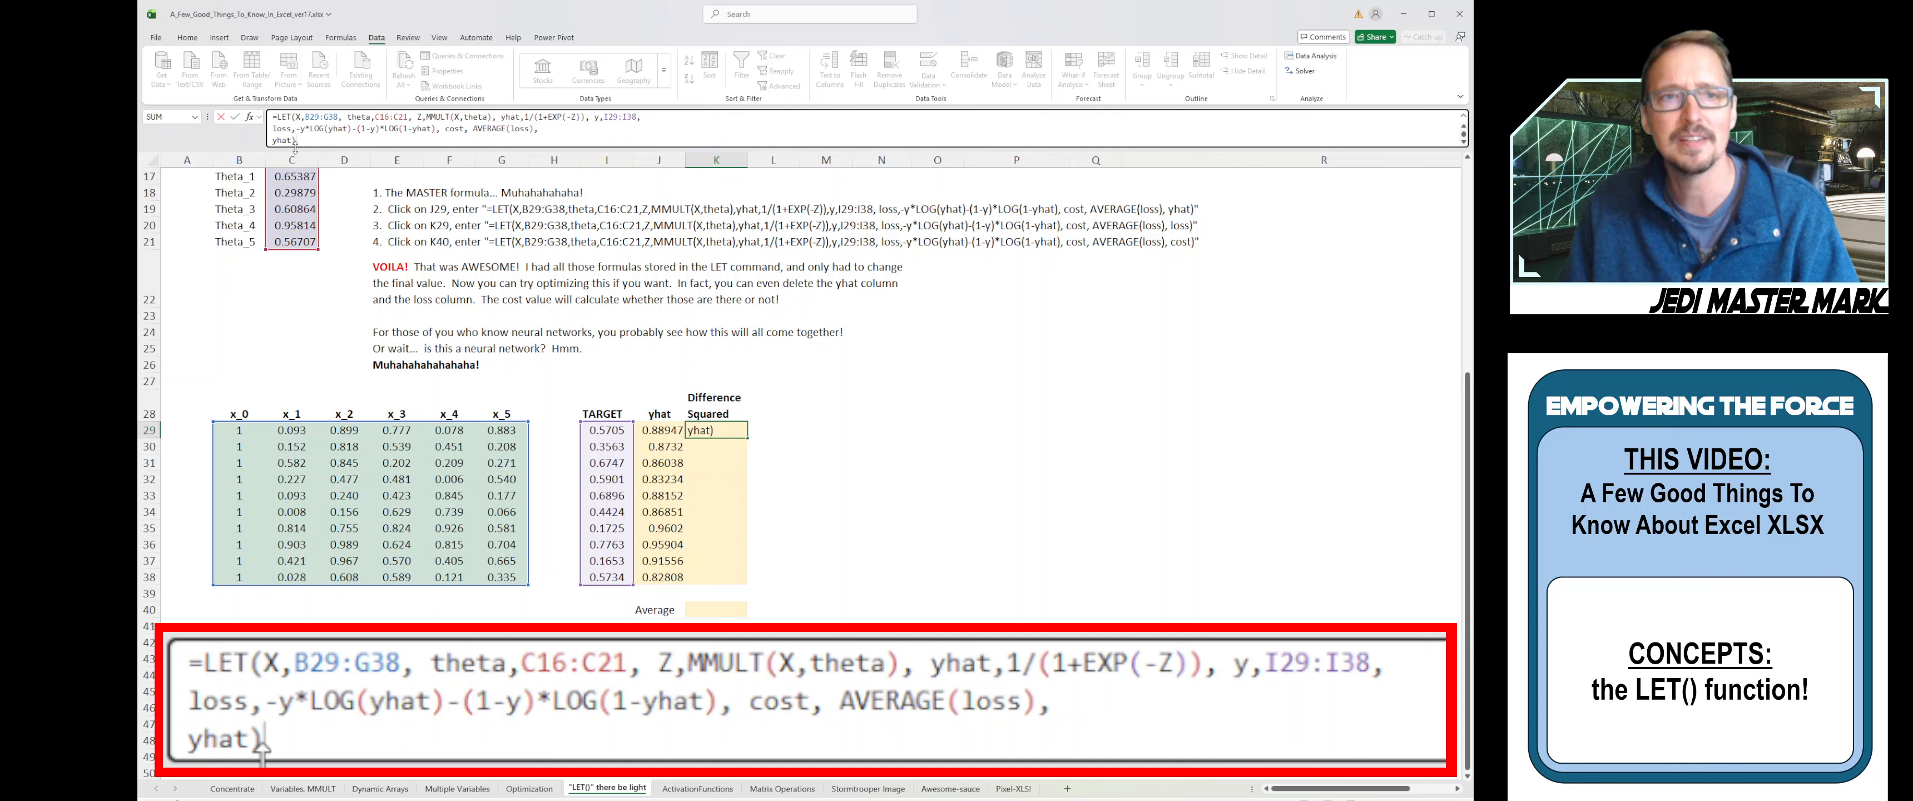
# - Make K29's LET formula return loss instead of yhat, giving values like 0.3057403 in K29:K38
pyautogui.doubleClick(283, 129)
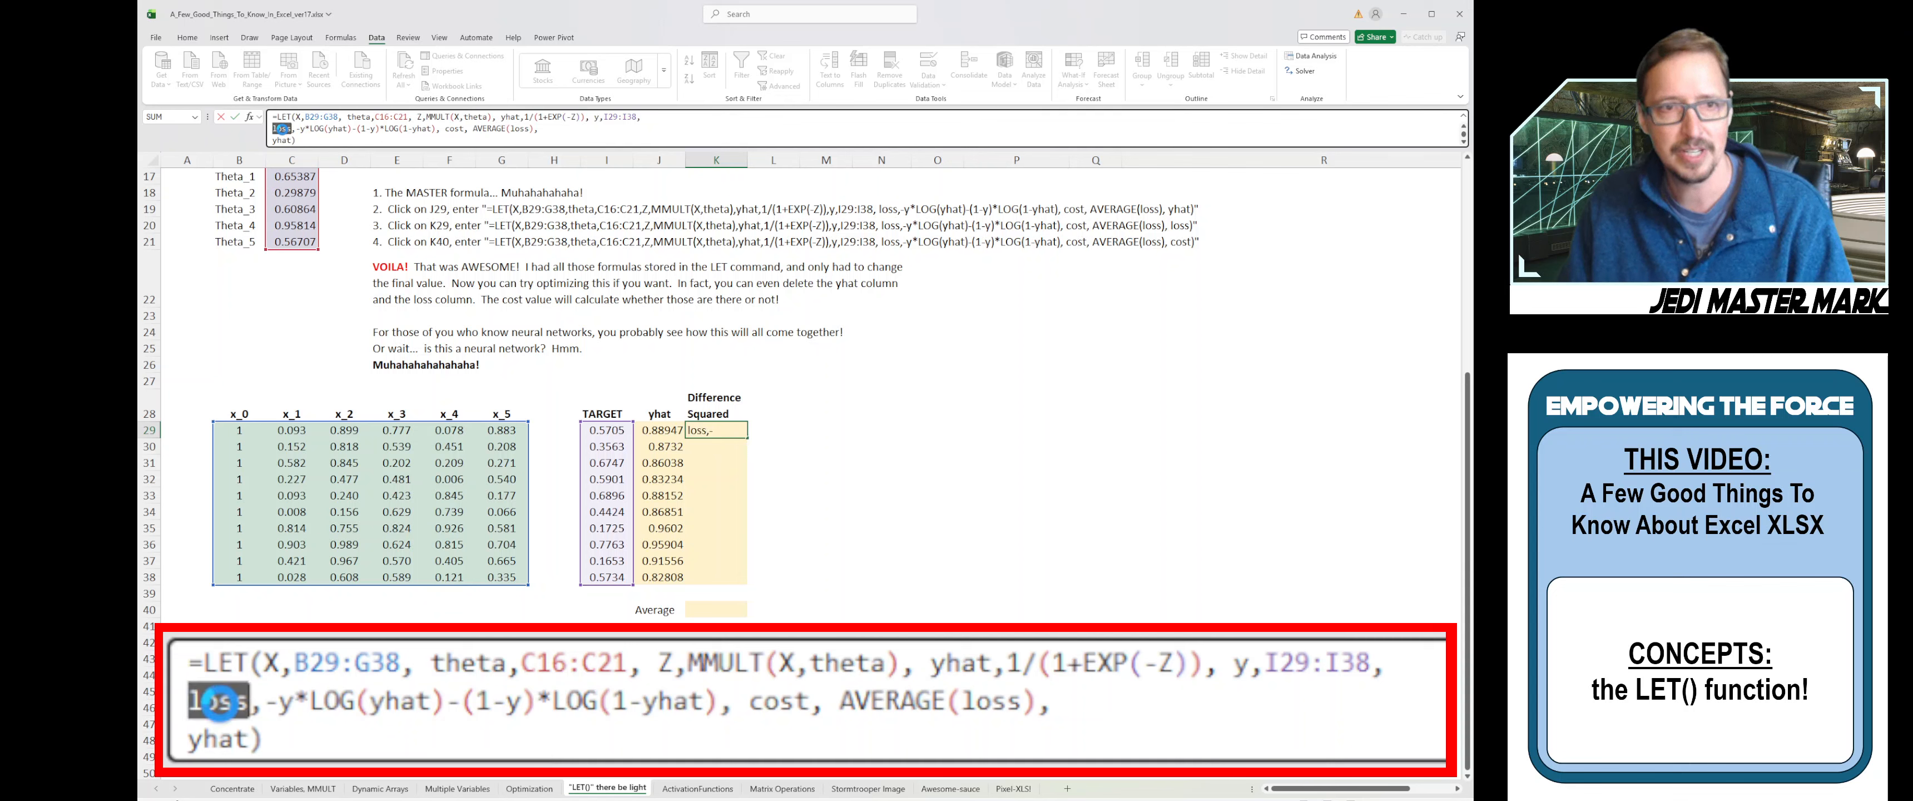
pyautogui.doubleClick(282, 140)
pyautogui.write('loss')
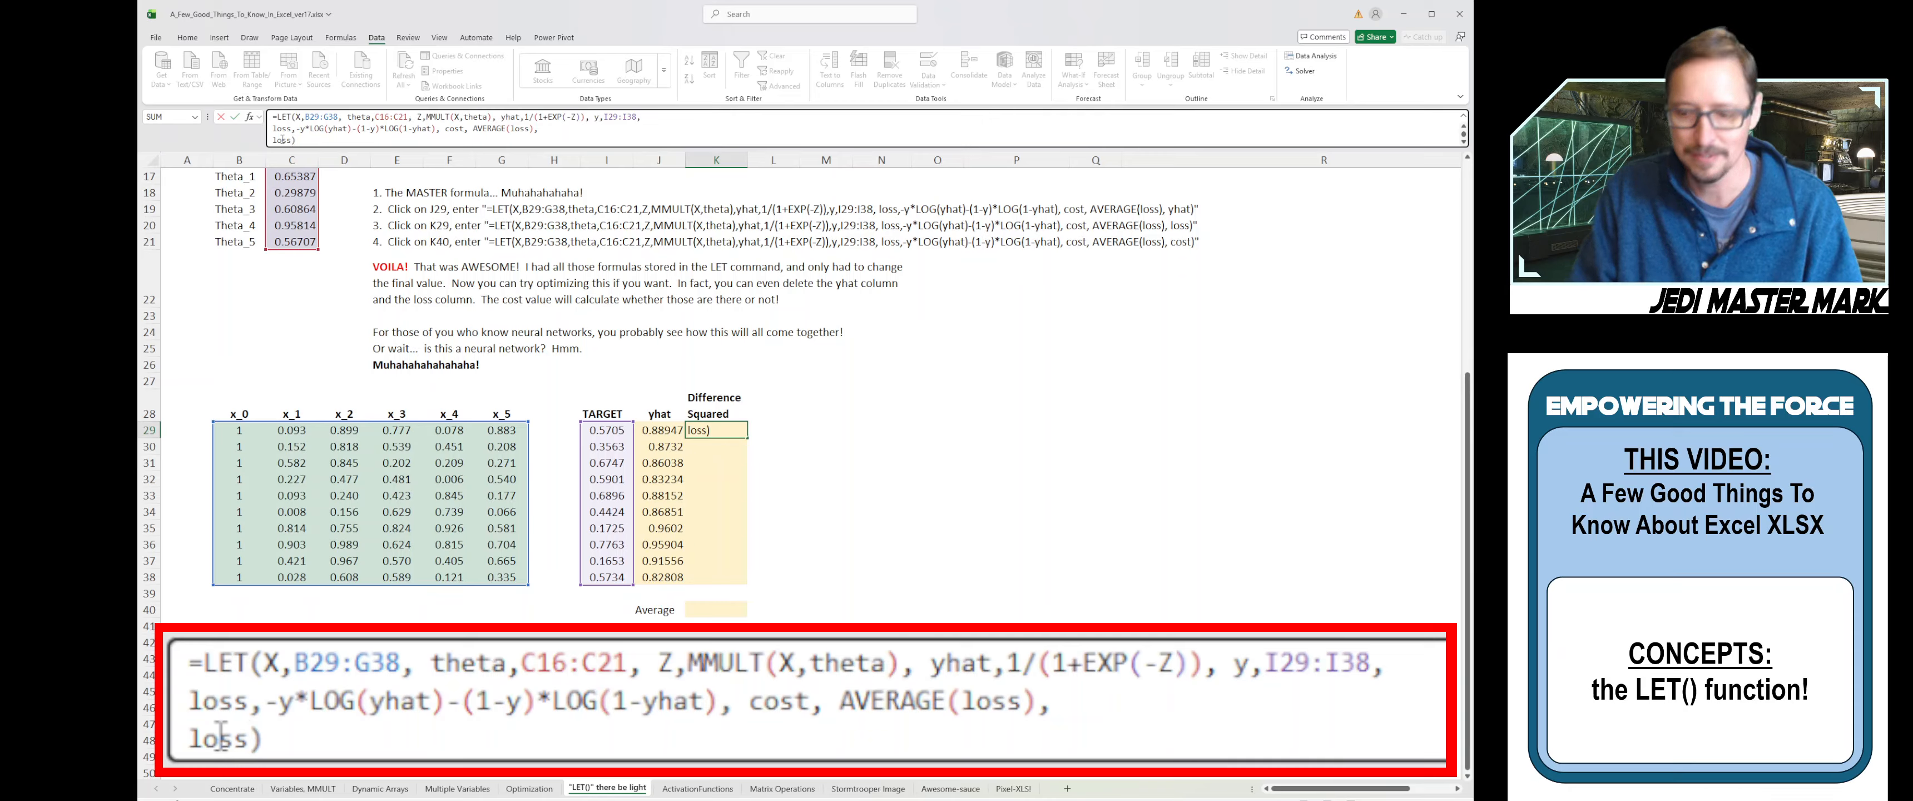
pyautogui.press('Return')
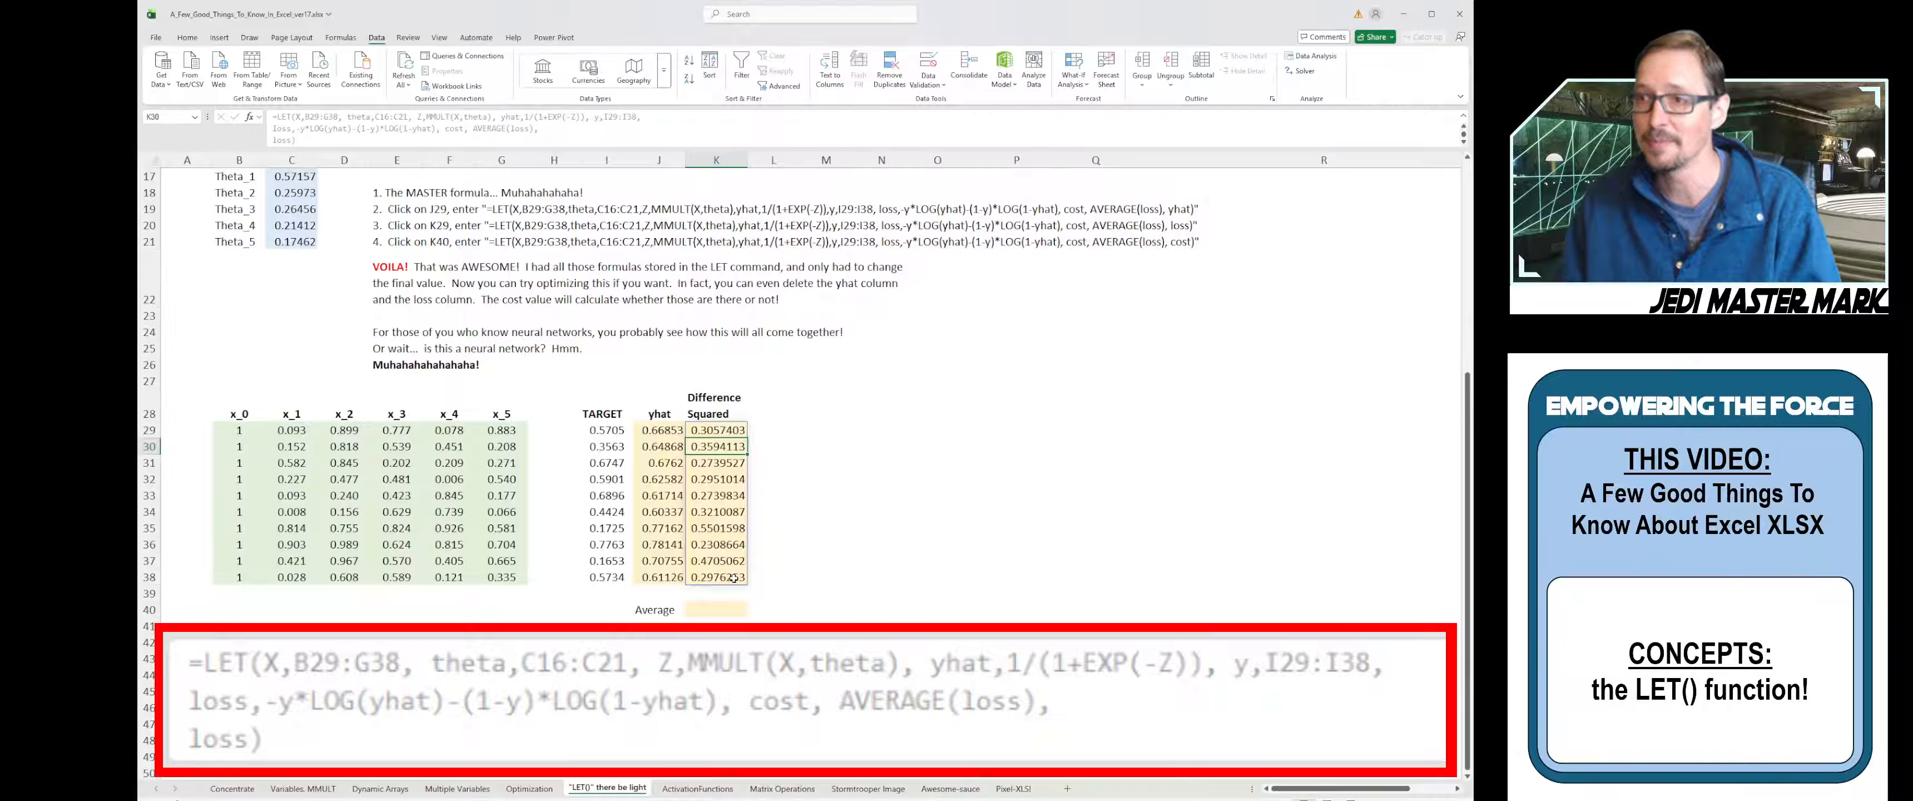
pyautogui.doubleClick(719, 436)
# - Copy K29's LET formula into the Average cell K40
pyautogui.moveTo(325, 137); pyautogui.dragTo(270, 117)
pyautogui.hotkey('ctrl', 'c')
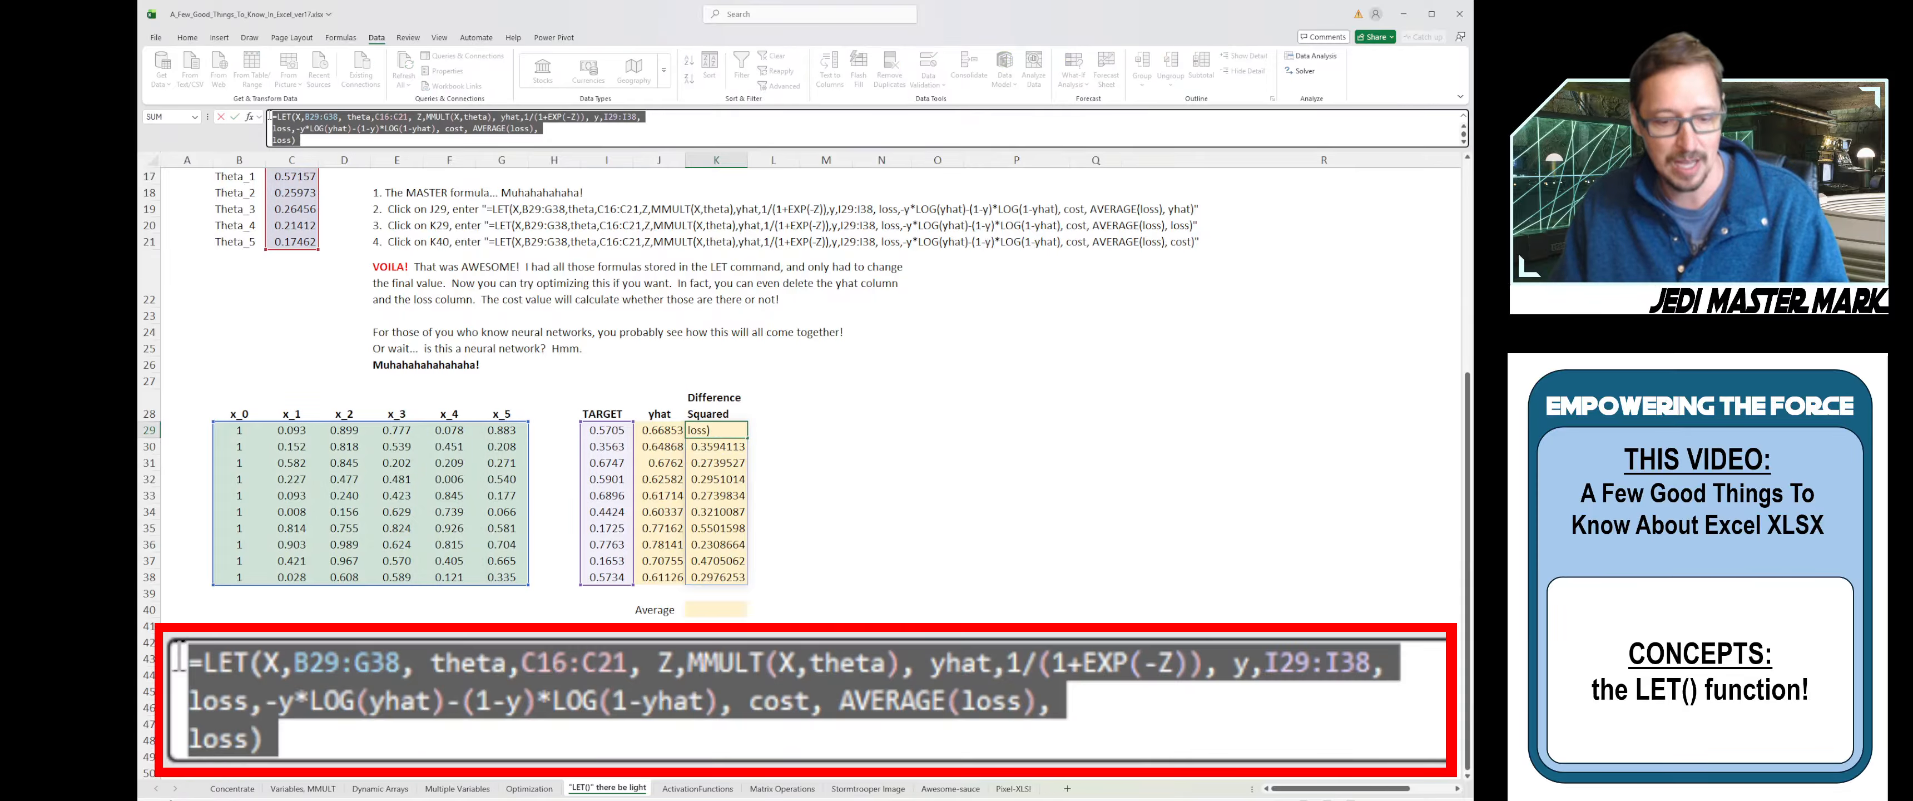
pyautogui.press('Escape')
pyautogui.click(690, 605)
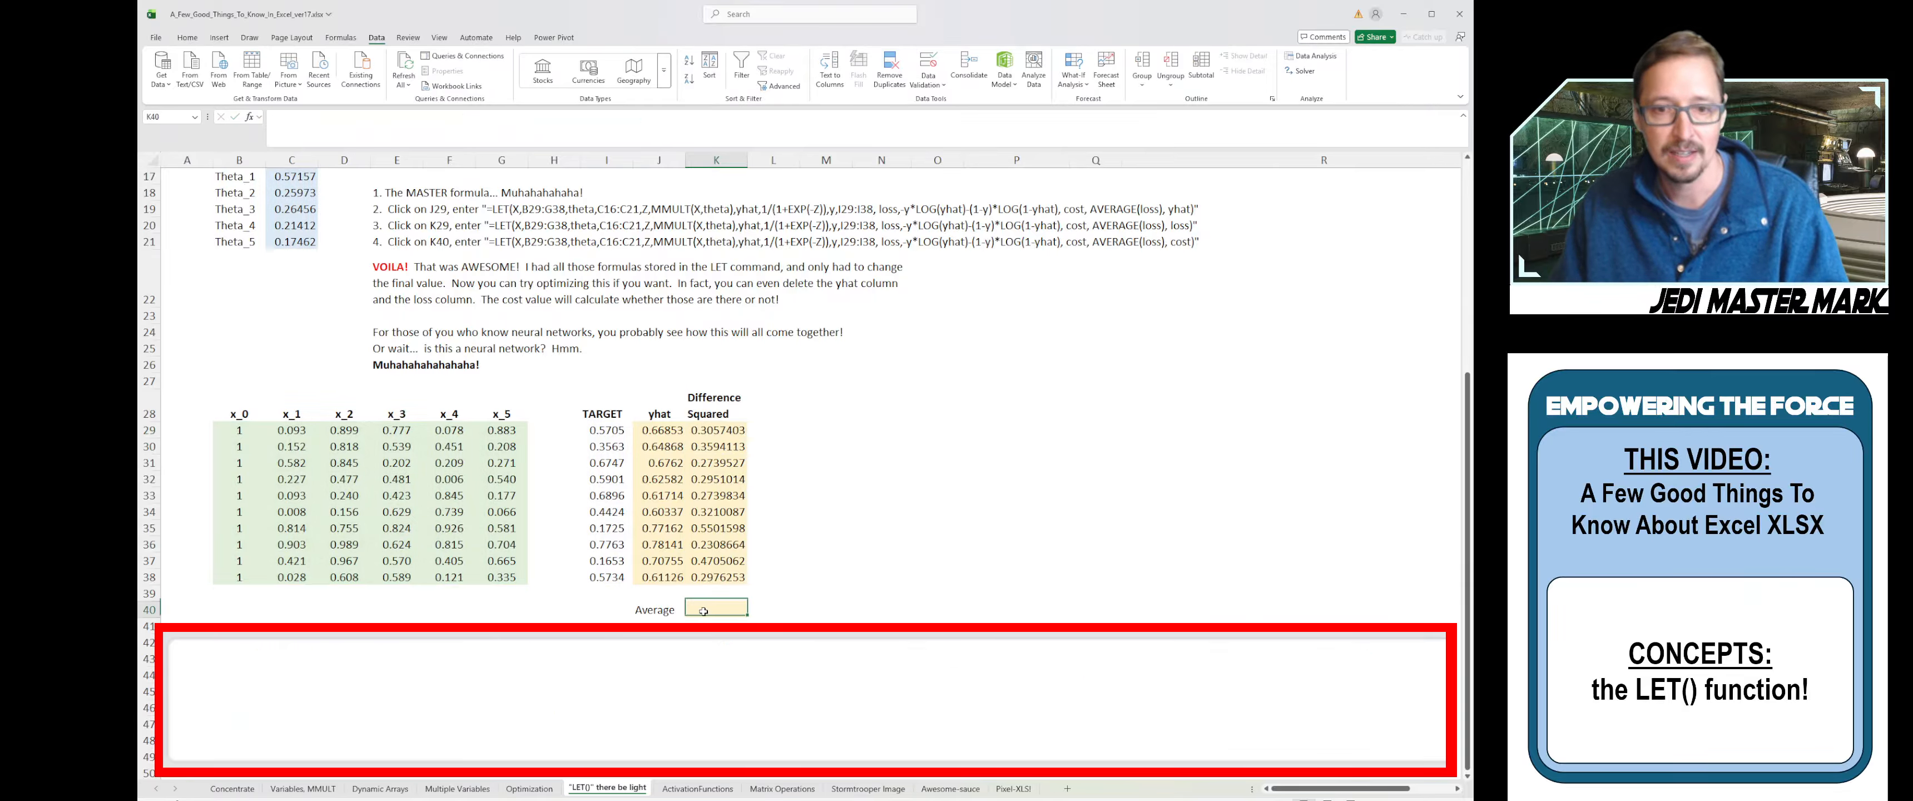
pyautogui.click(416, 120)
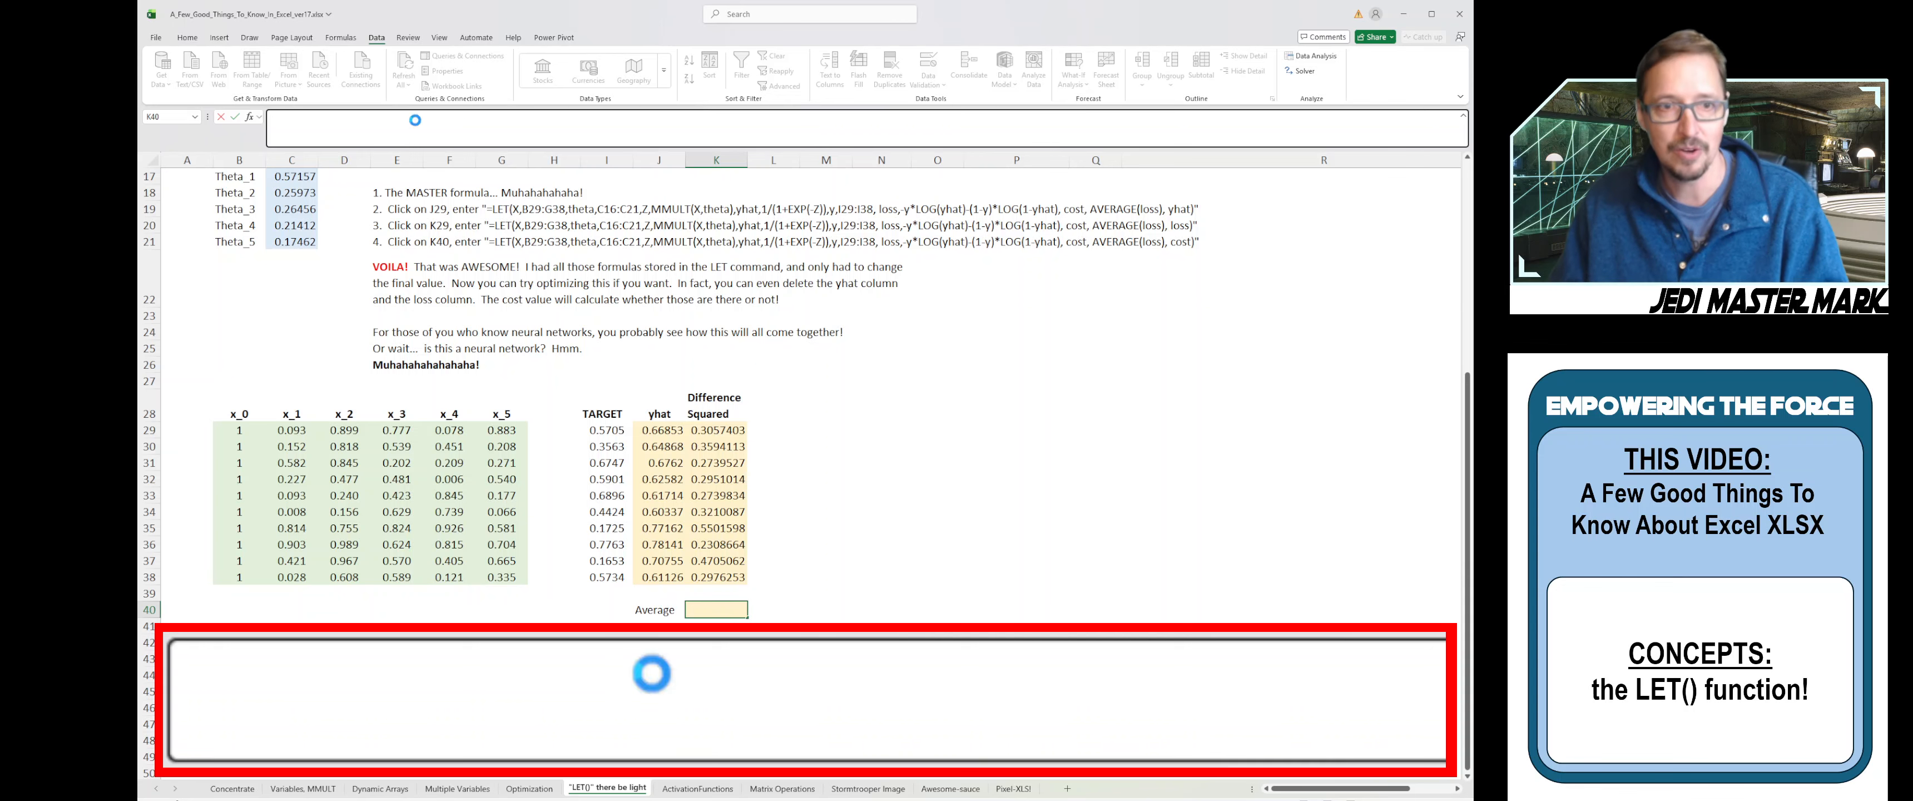
pyautogui.hotkey('ctrl', 'v')
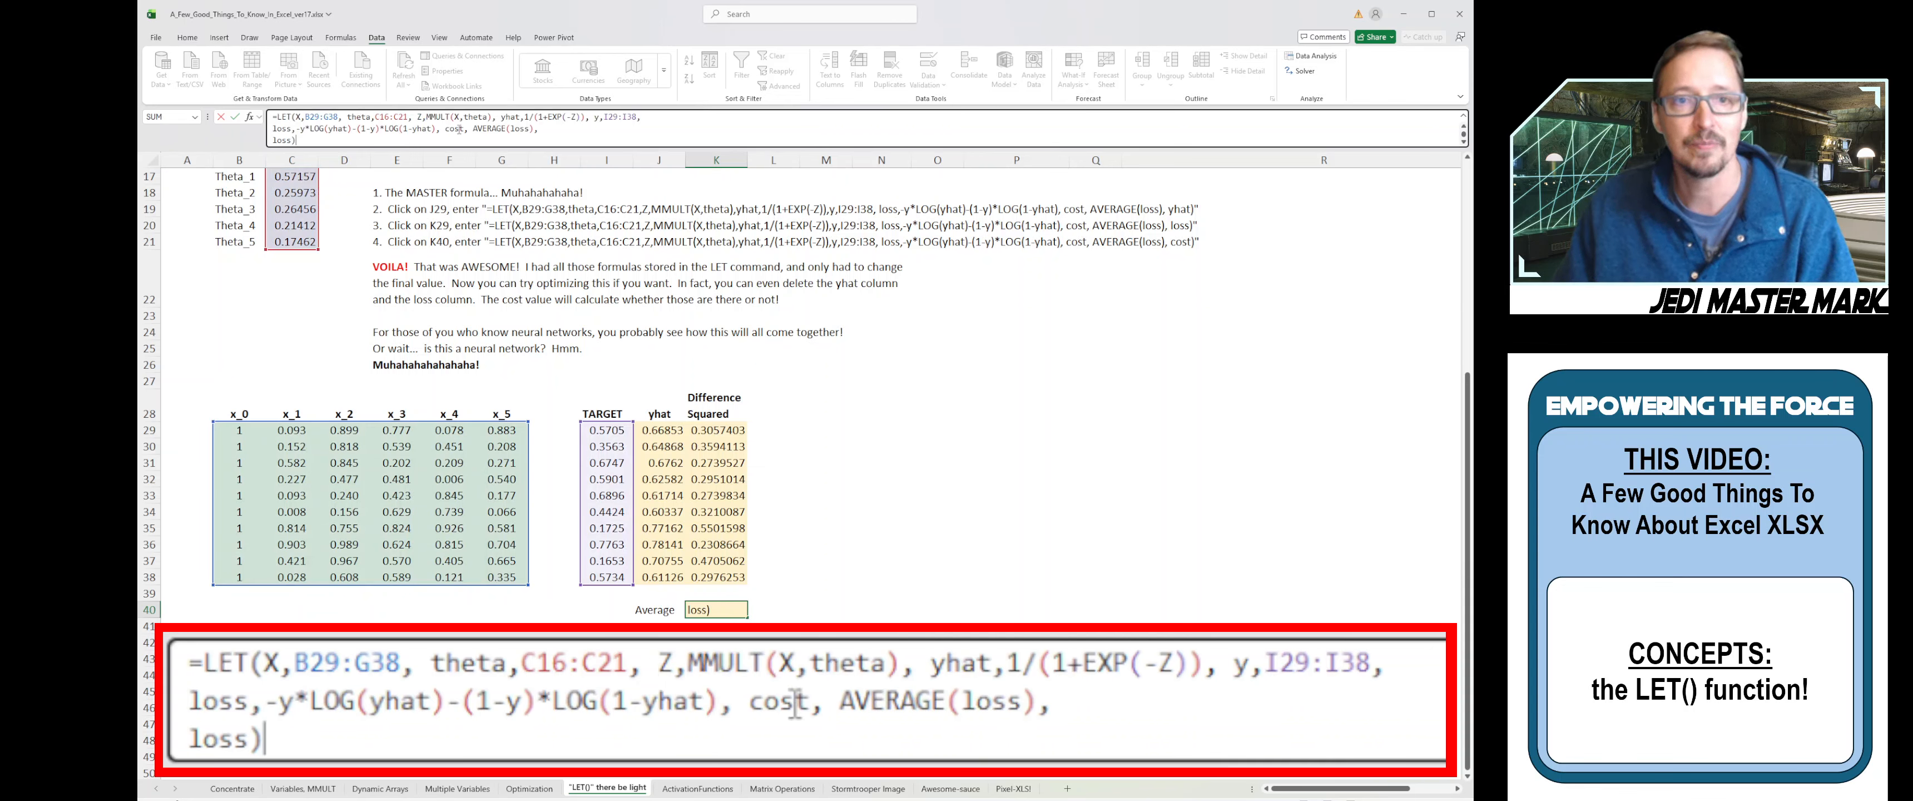
# - Replace the final loss with cost in K40's formula, showing average loss 0.443653
pyautogui.doubleClick(454, 128)
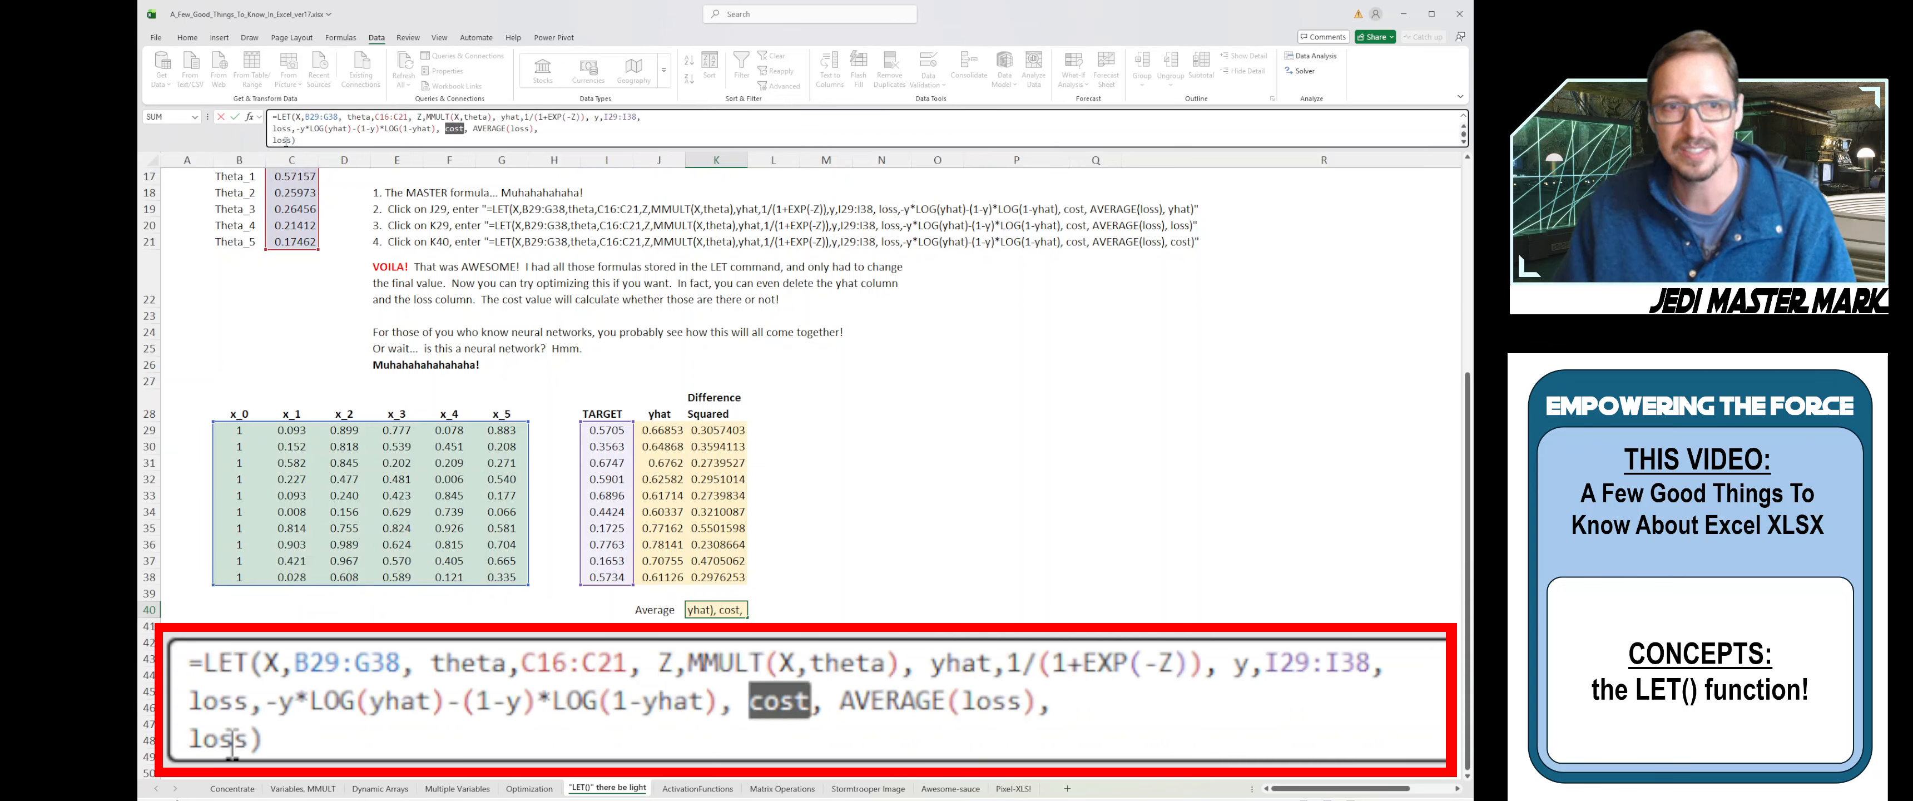
pyautogui.doubleClick(282, 140)
pyautogui.write('cost')
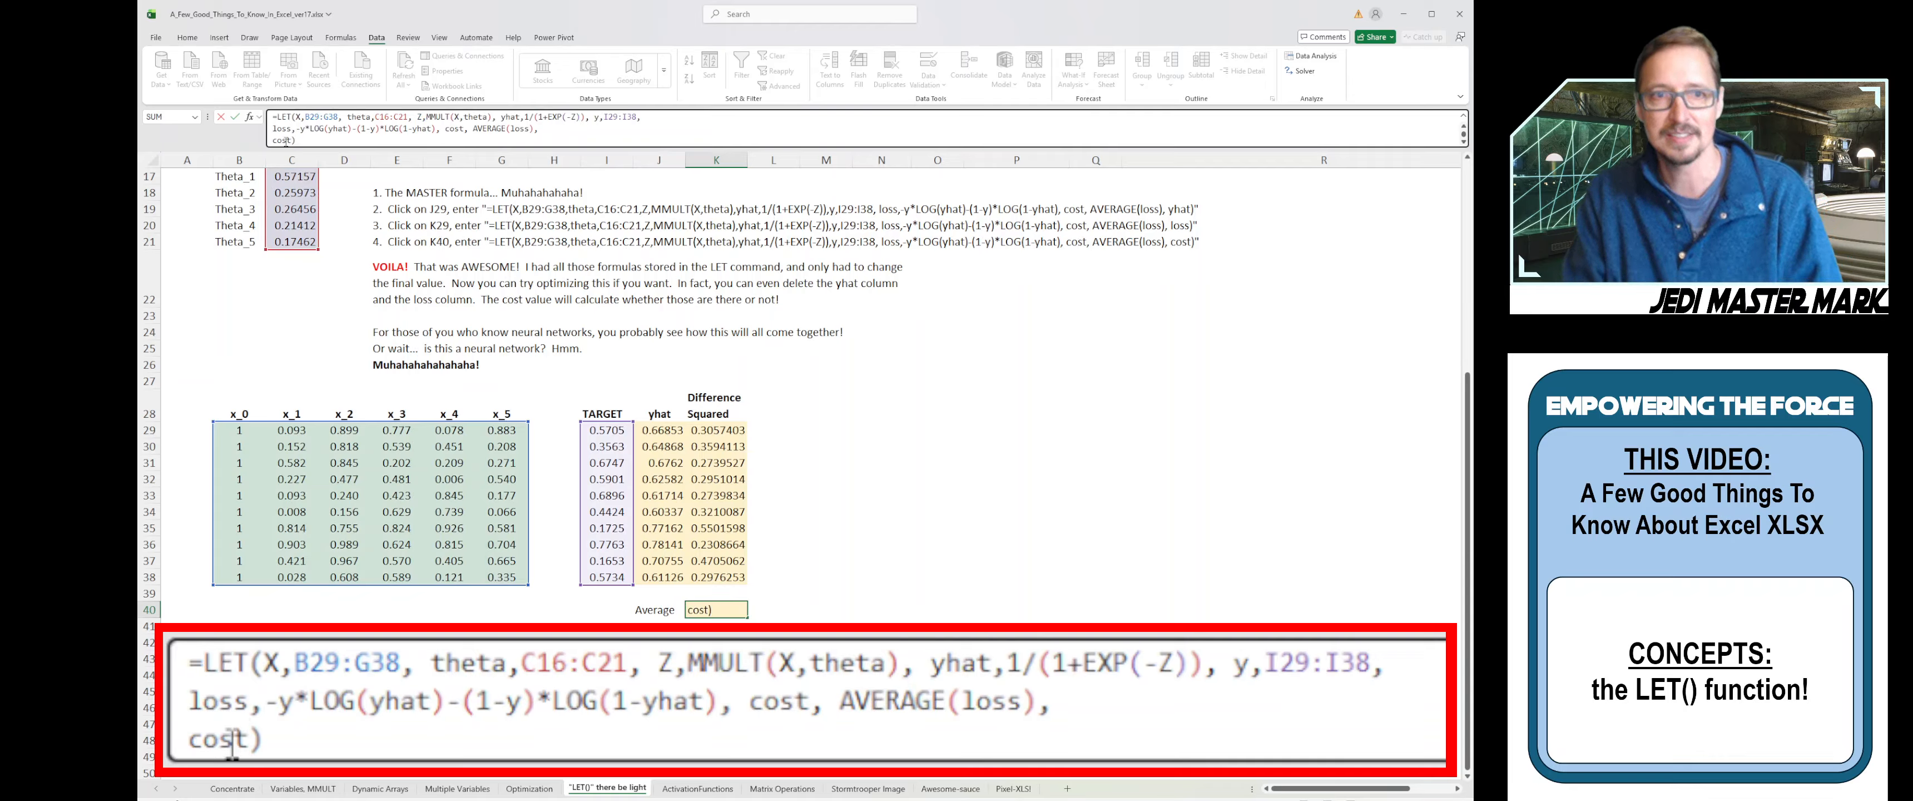
pyautogui.press('Return')
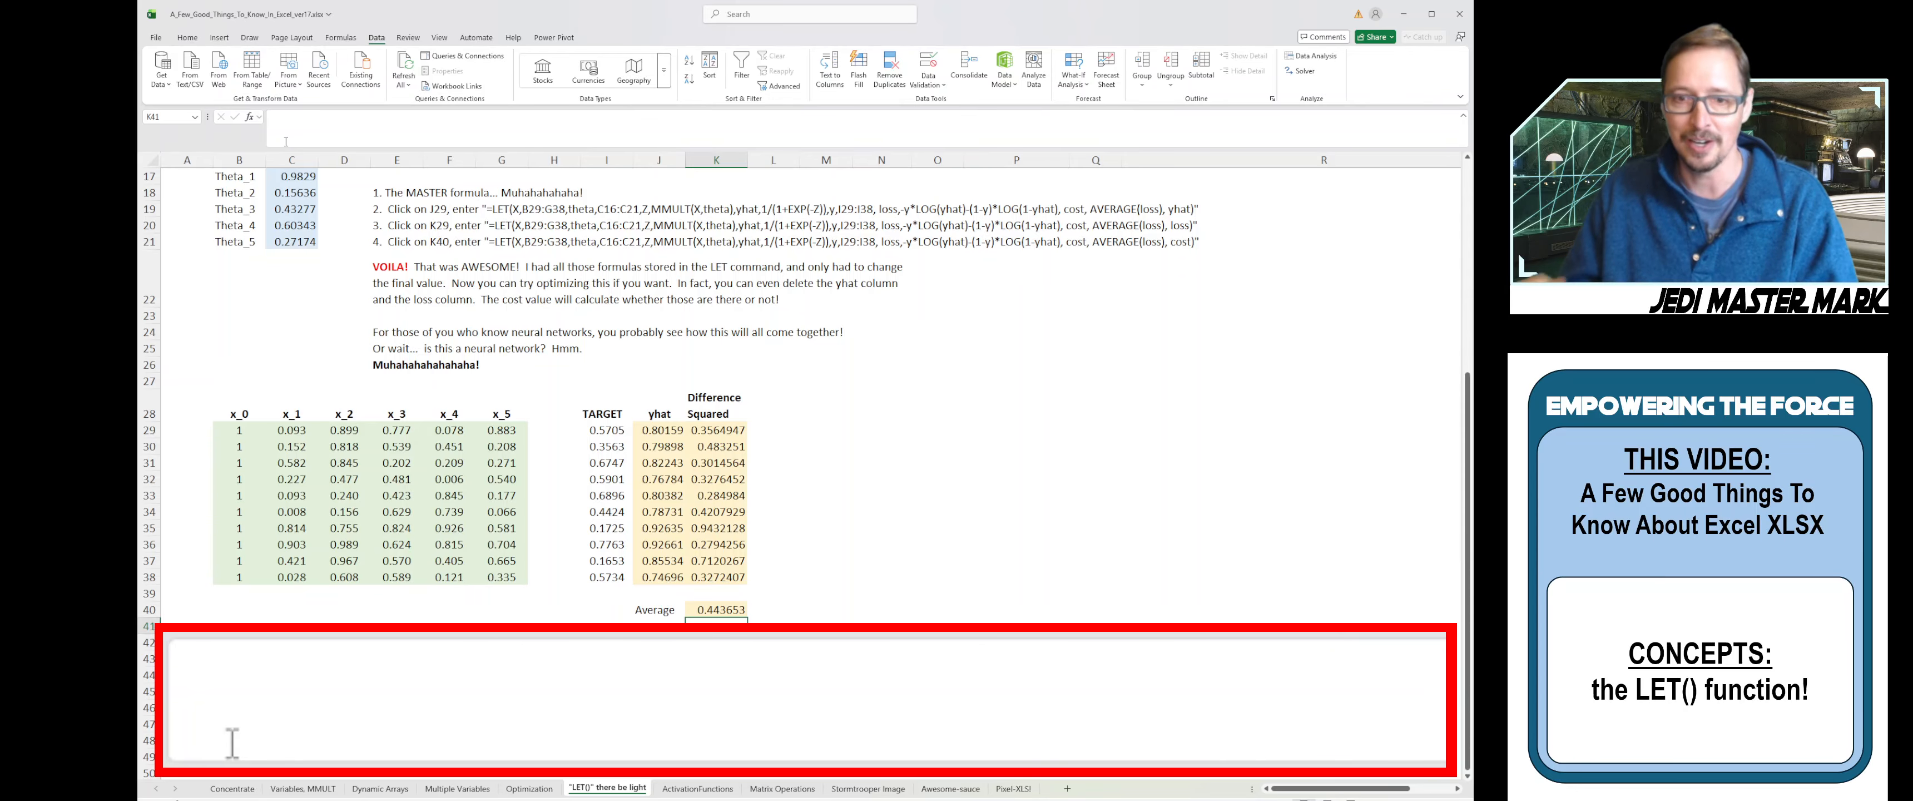
pyautogui.click(735, 613)
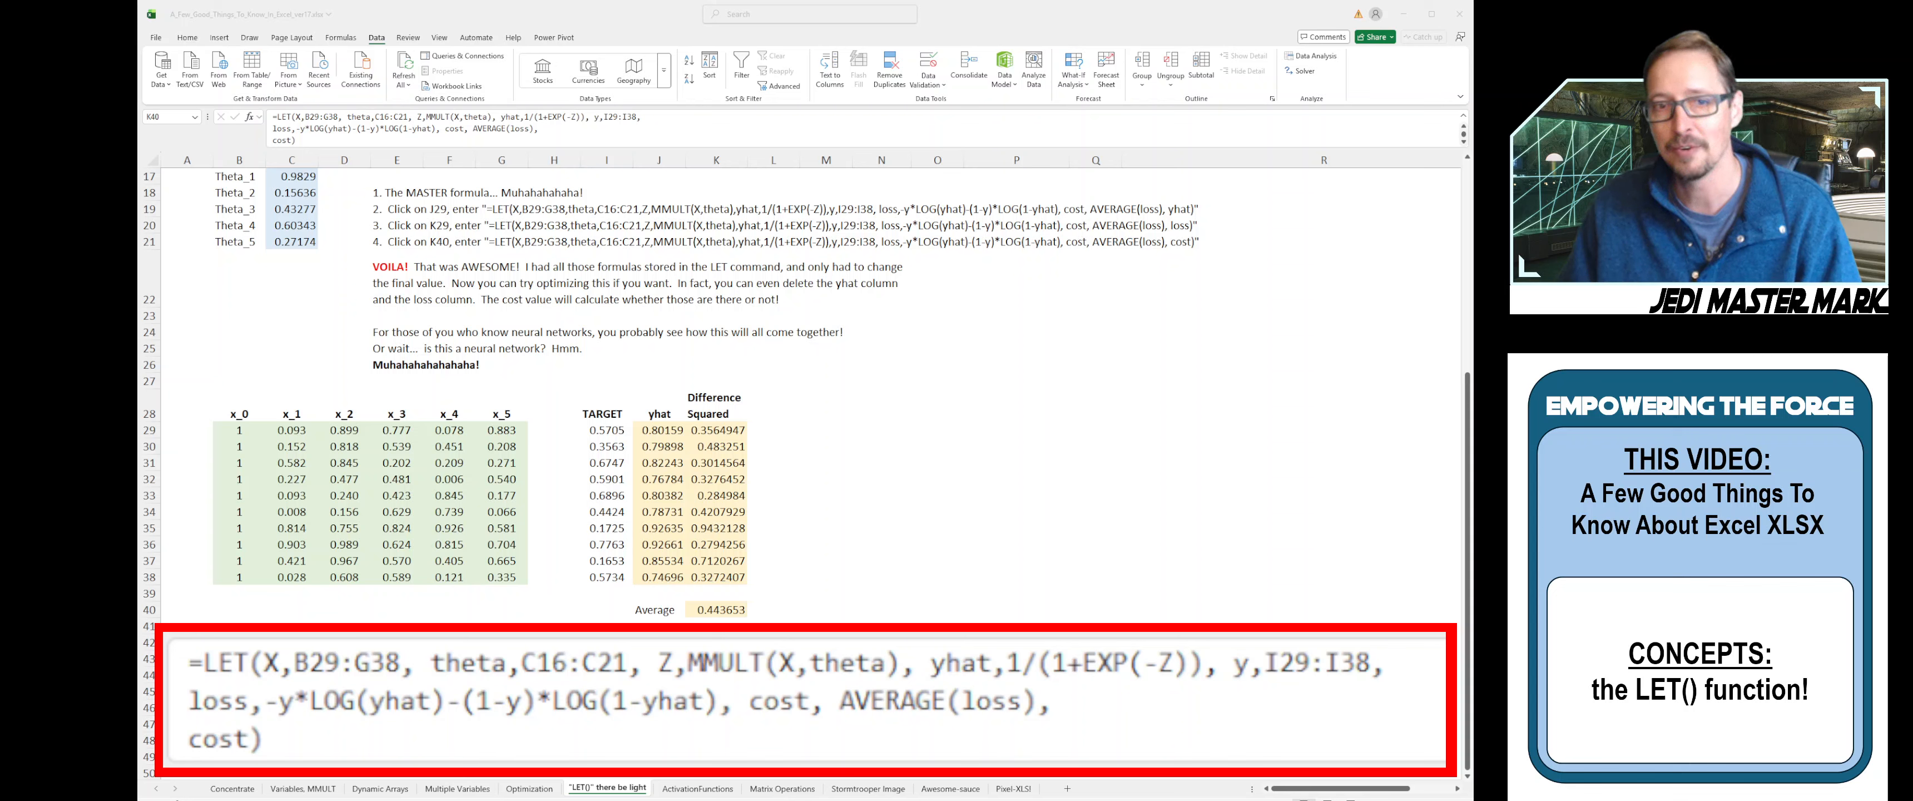
pyautogui.click(726, 611)
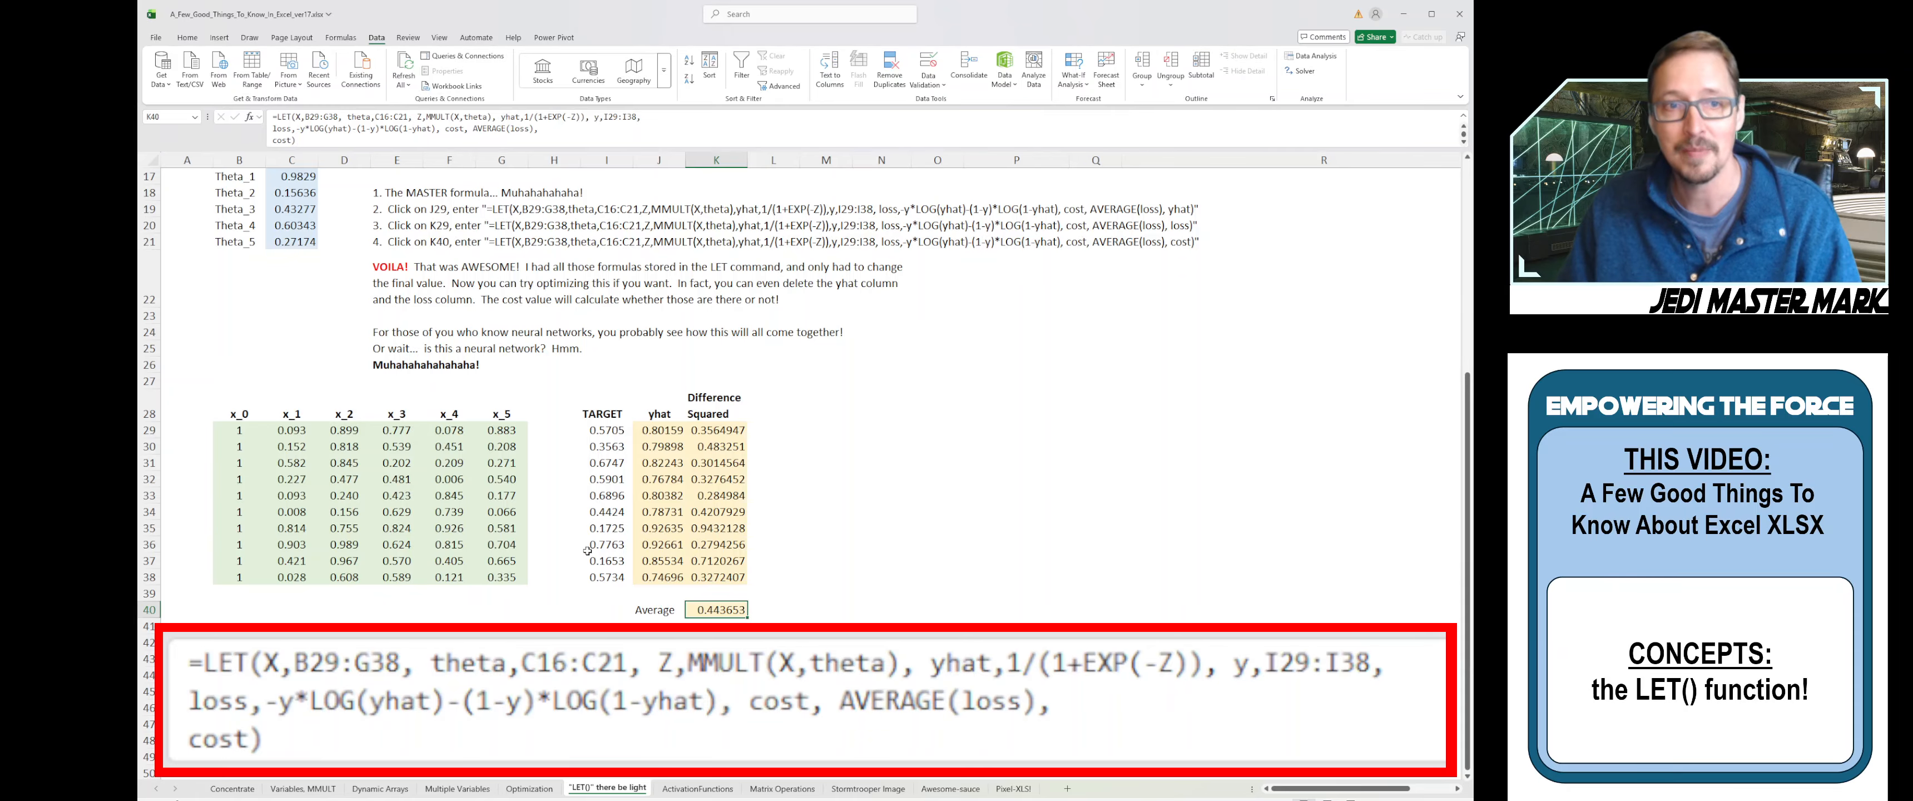
pyautogui.scroll(1, 319, 350)
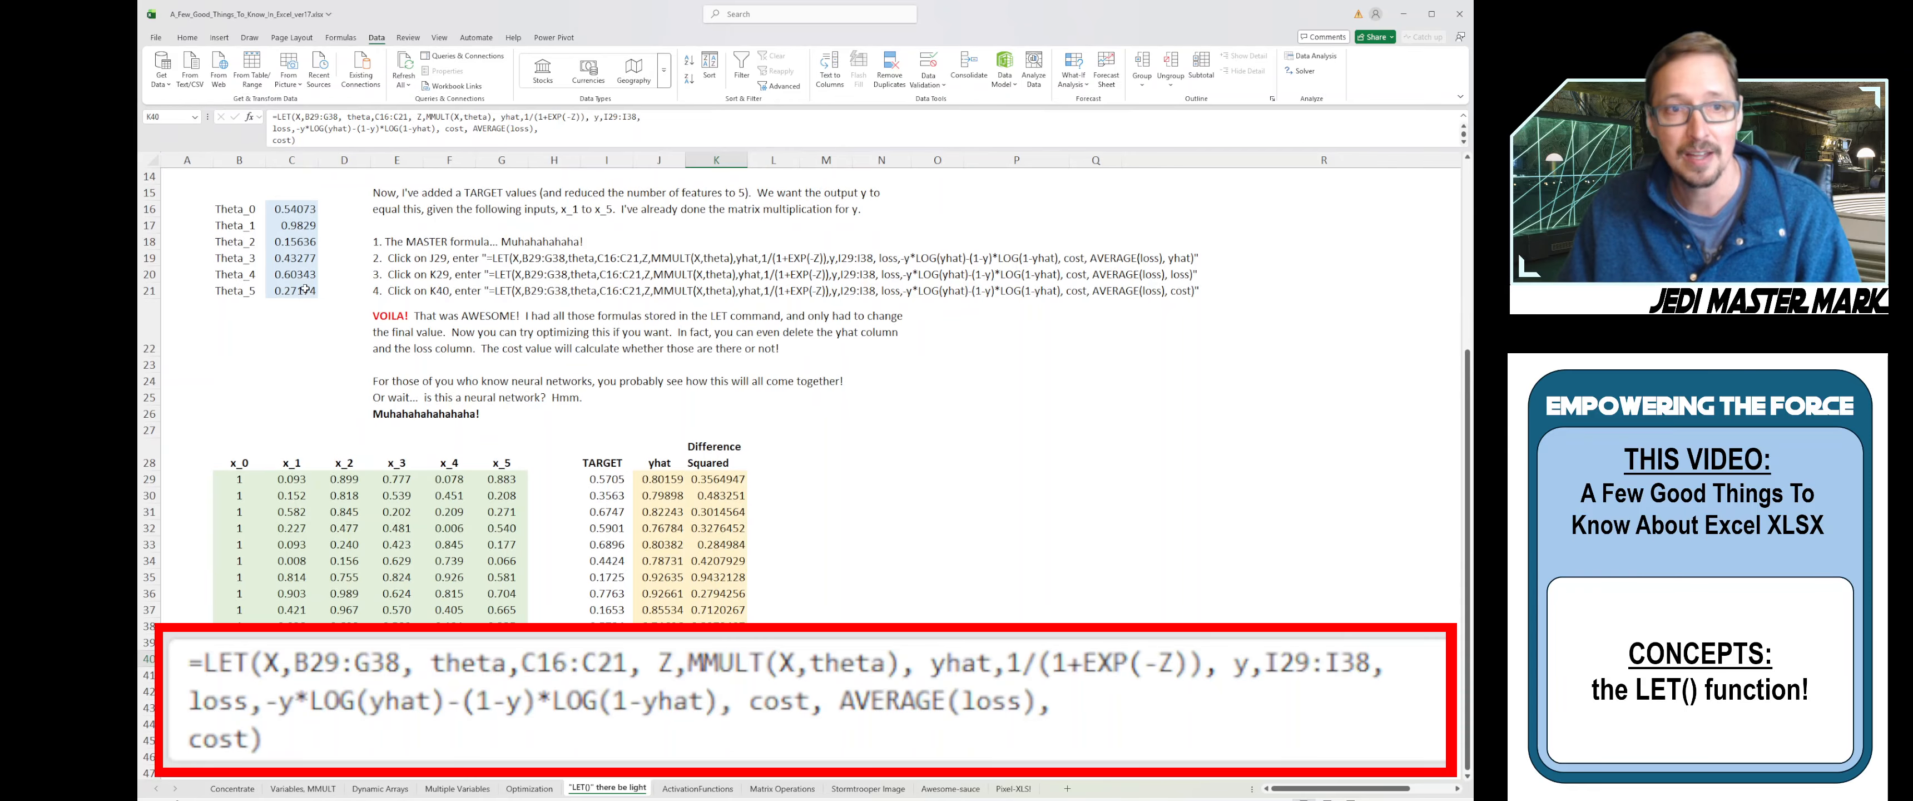
pyautogui.moveTo(297, 211); pyautogui.dragTo(301, 292)
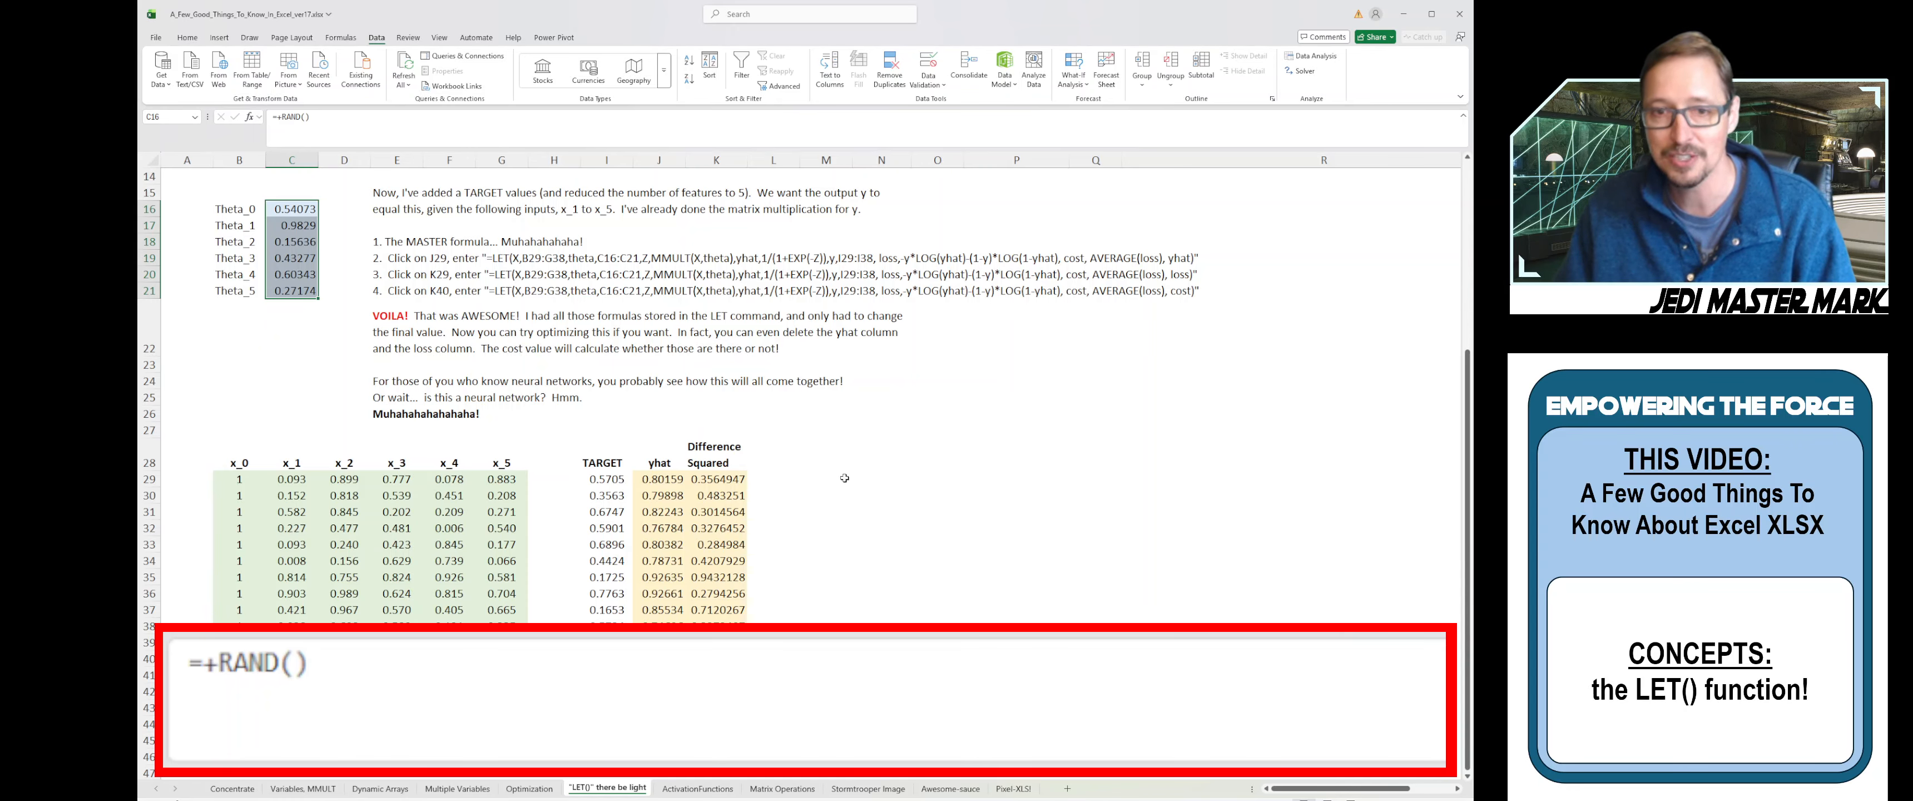
pyautogui.click(773, 480)
pyautogui.scroll(-1, 791, 483)
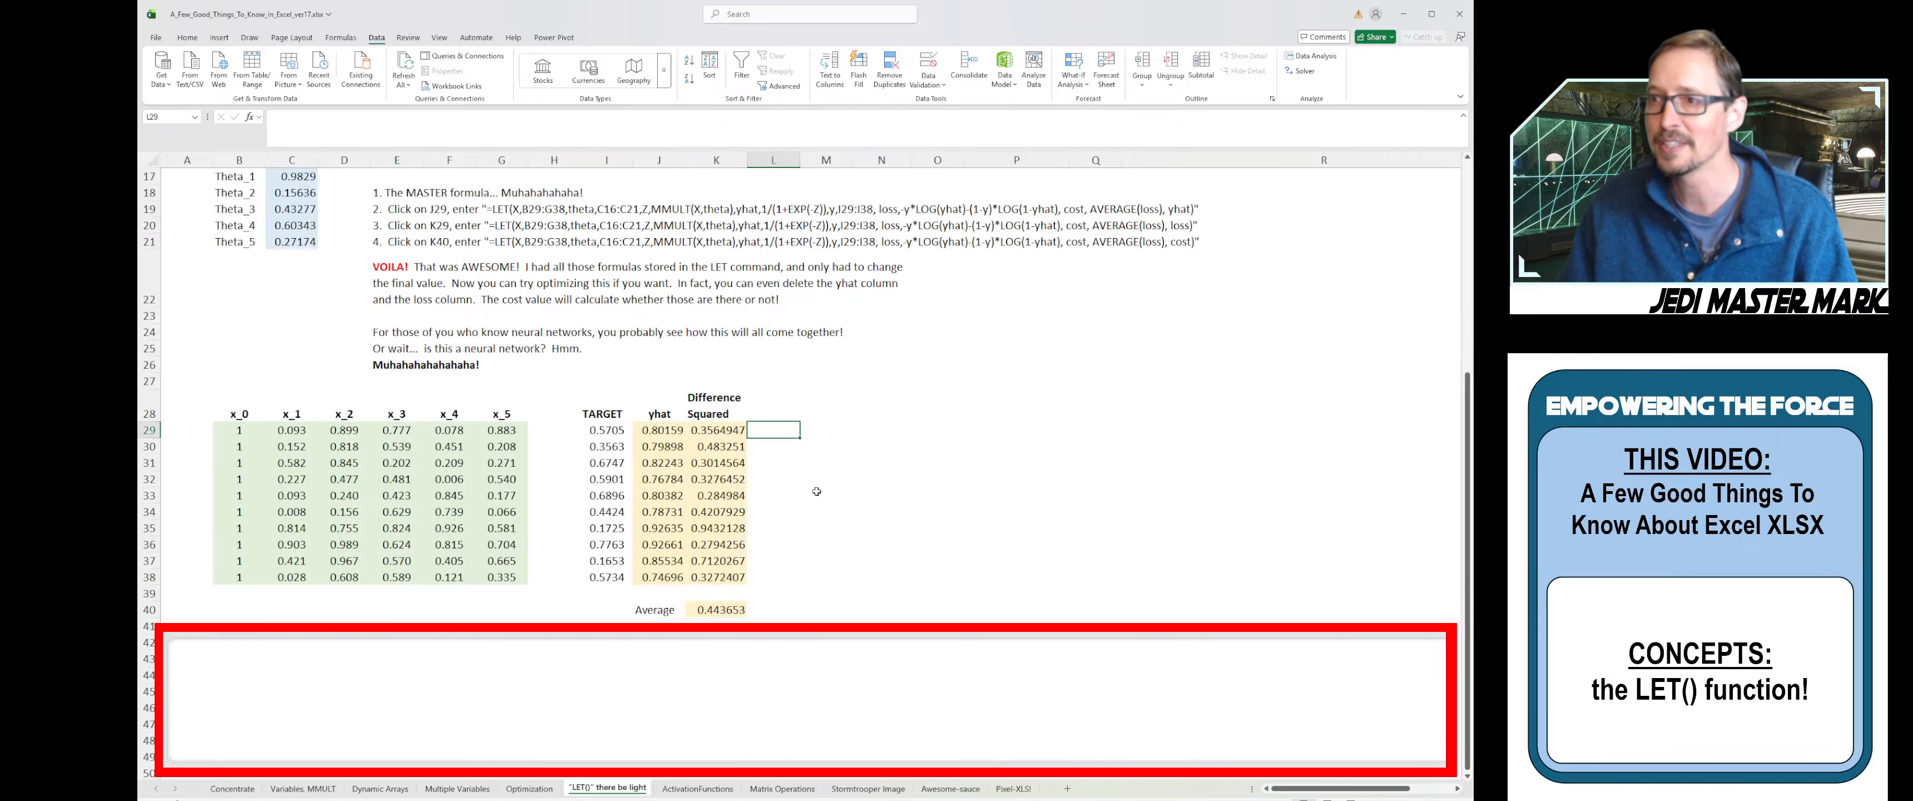
# - Clear the loss values K29:K38 and the yhat values J29:J38
pyautogui.click(730, 576)
pyautogui.moveTo(730, 576); pyautogui.dragTo(710, 432)
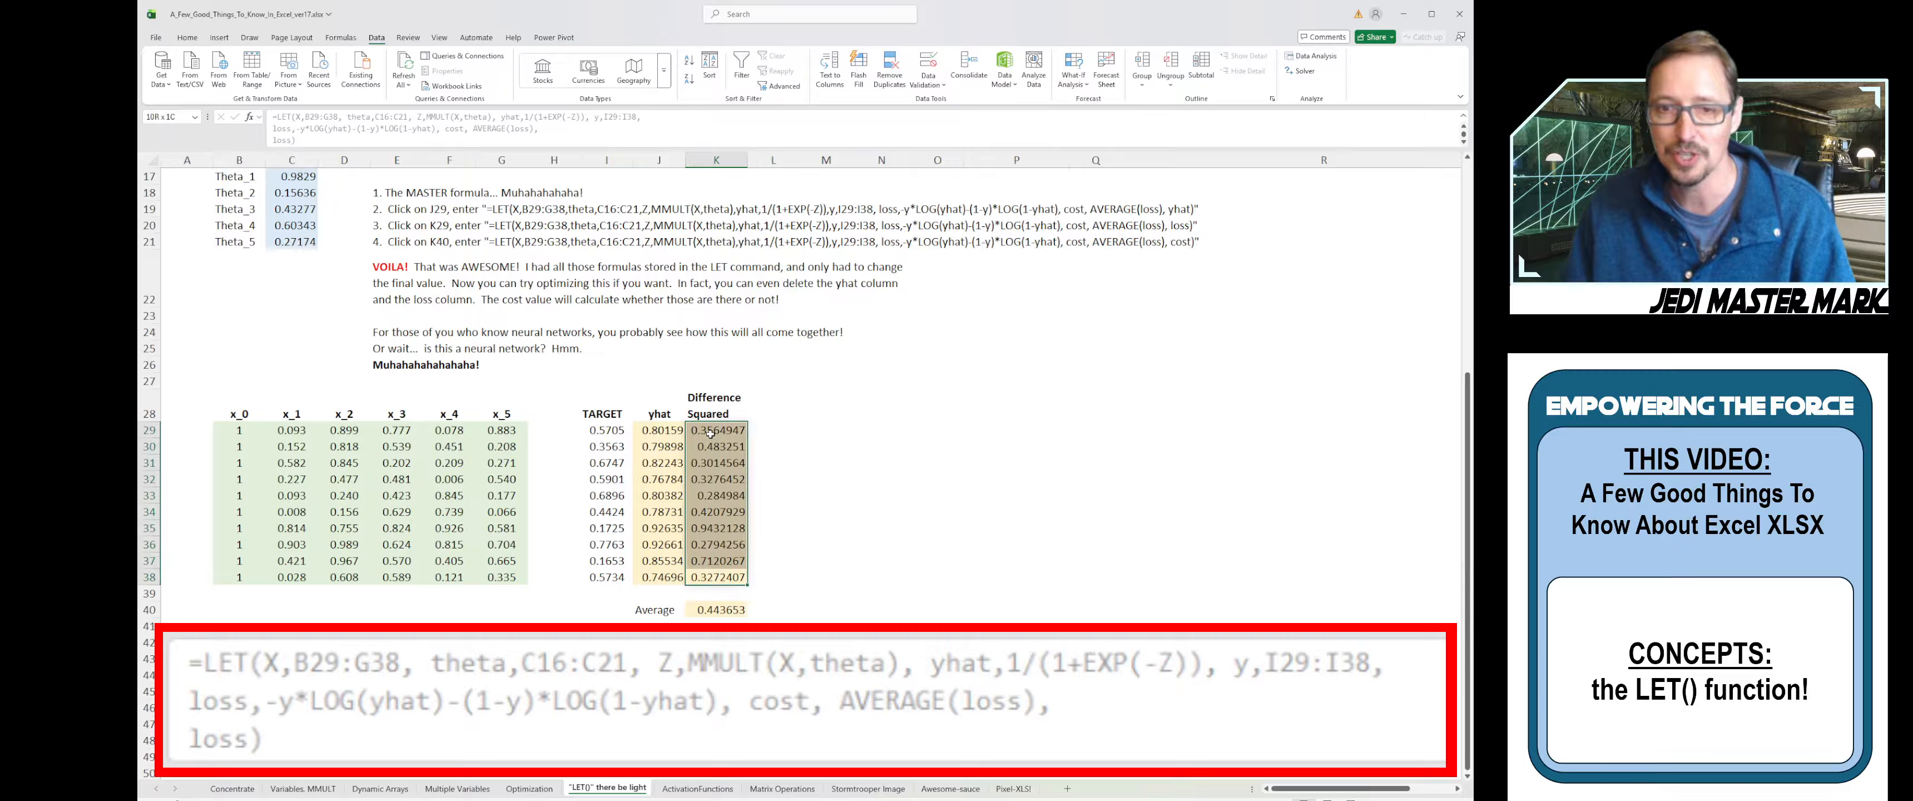
pyautogui.press('Delete')
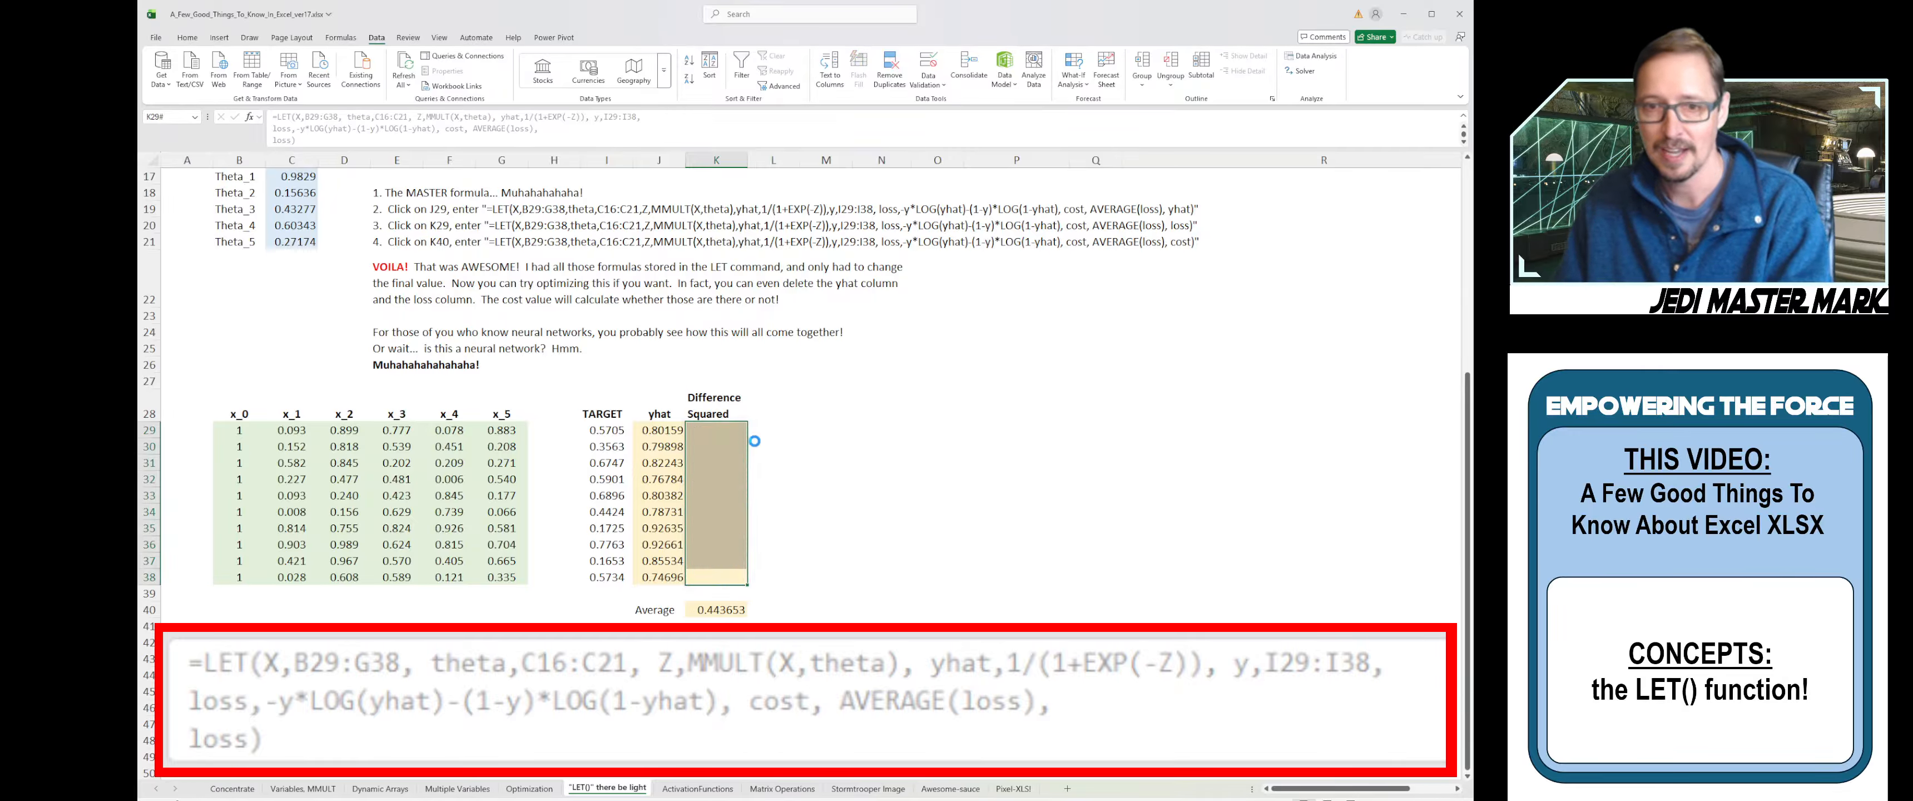
pyautogui.click(667, 431)
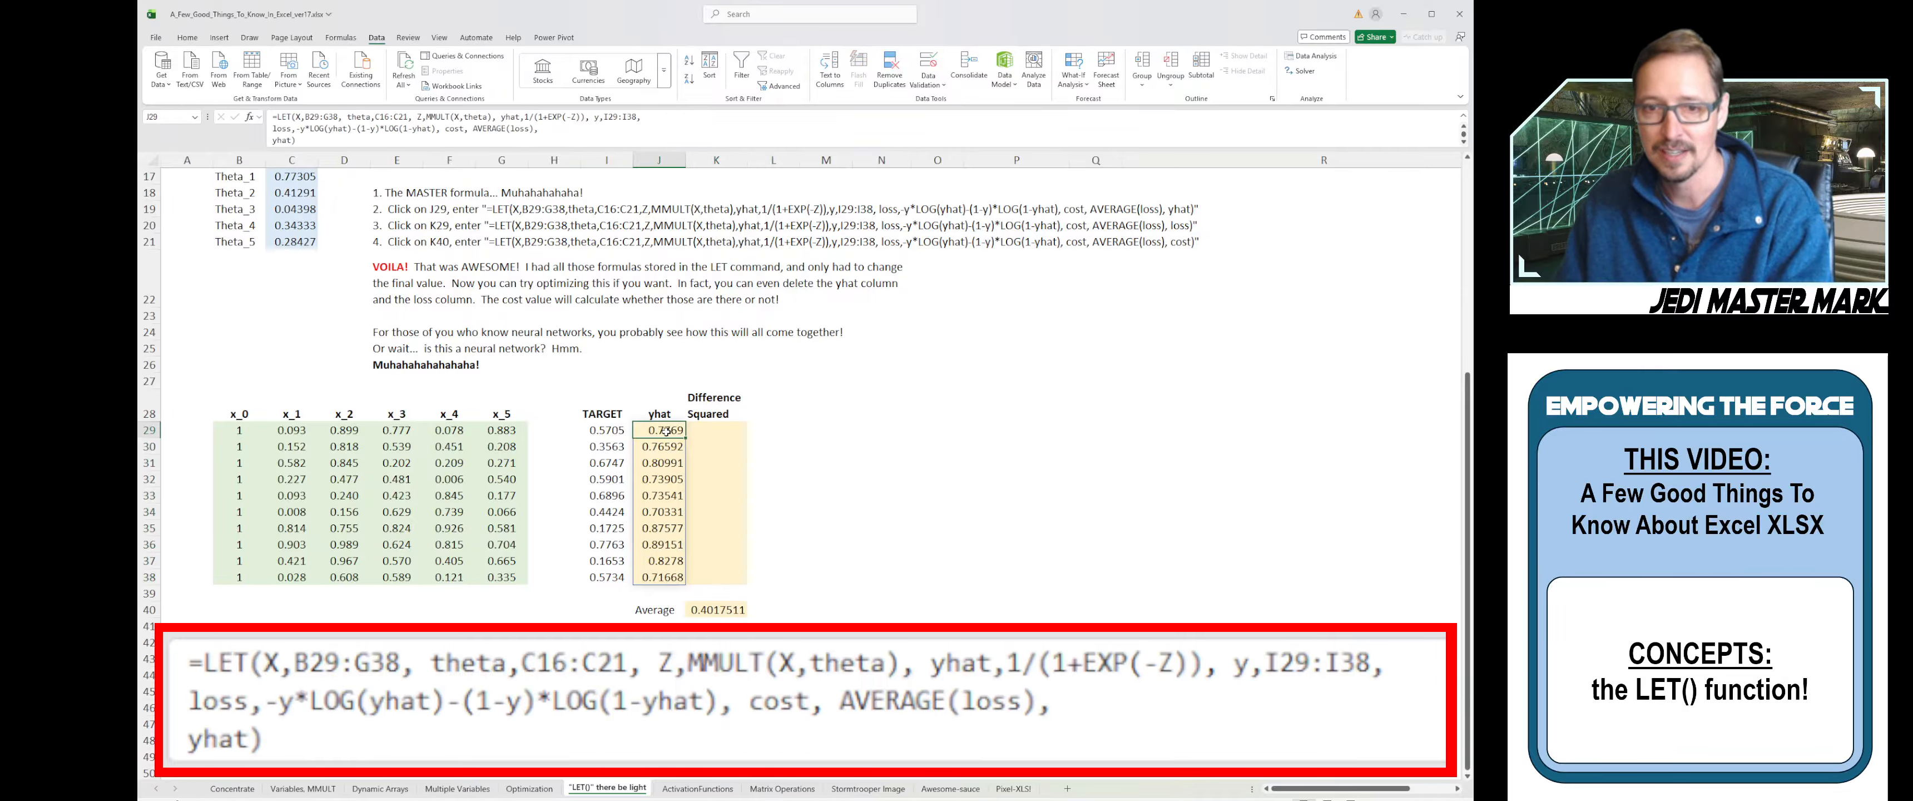
pyautogui.moveTo(666, 431); pyautogui.dragTo(664, 577)
pyautogui.press('Delete')
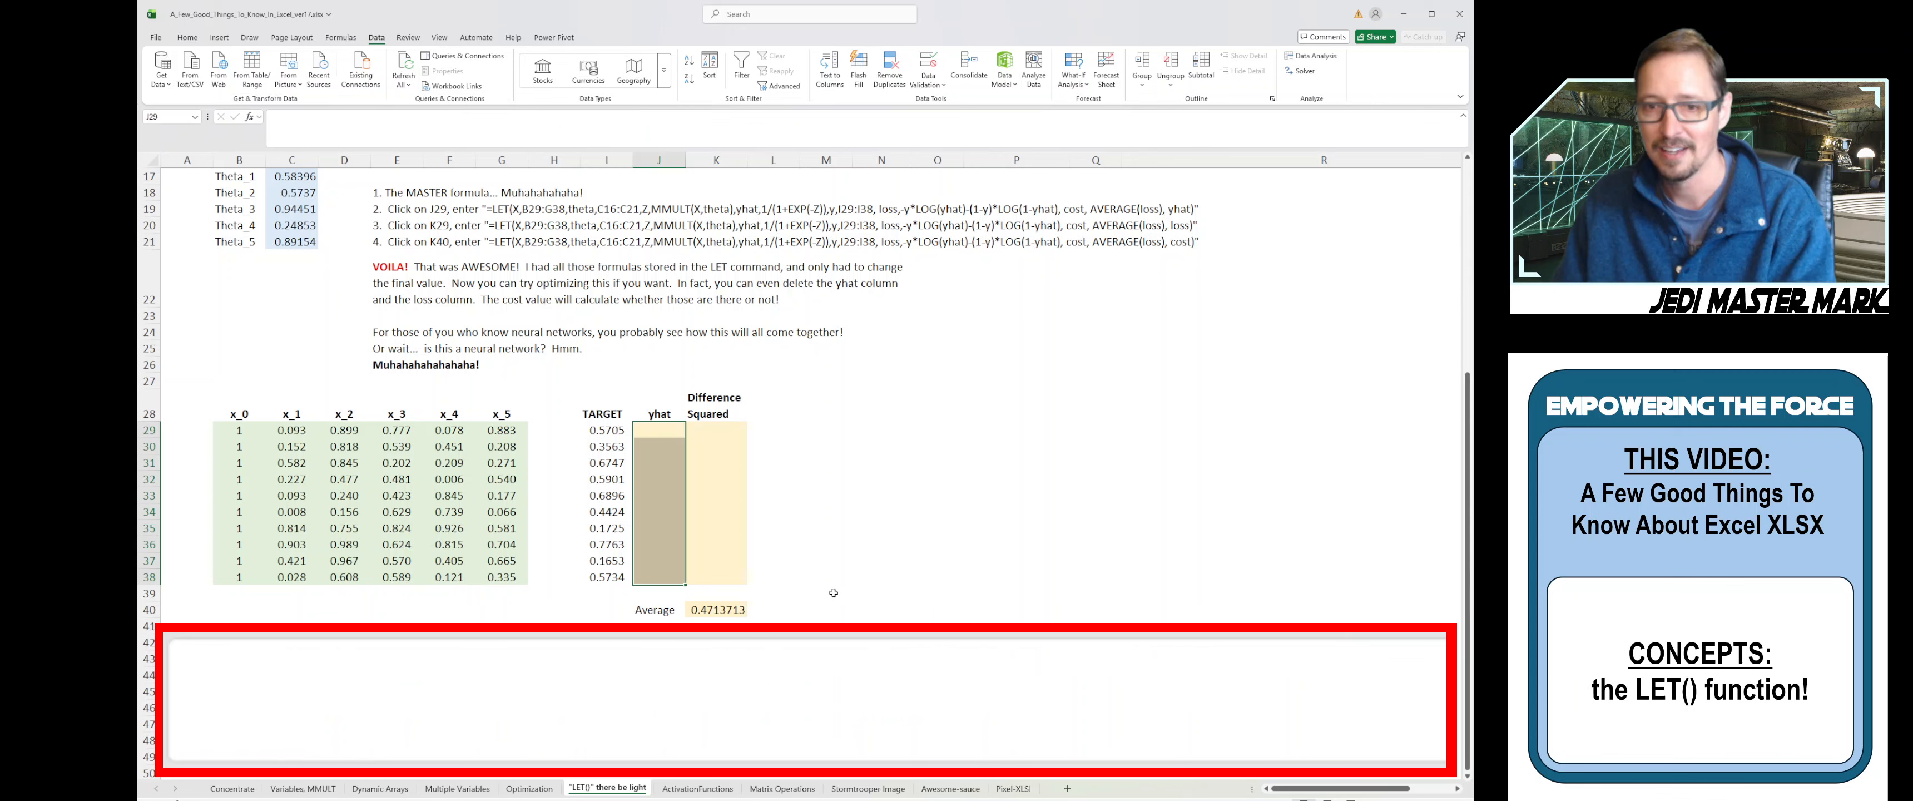
pyautogui.click(807, 552)
# - Select K40 and highlight its full LET formula, still yielding cost 0.4713713
pyautogui.click(757, 428)
pyautogui.click(743, 608)
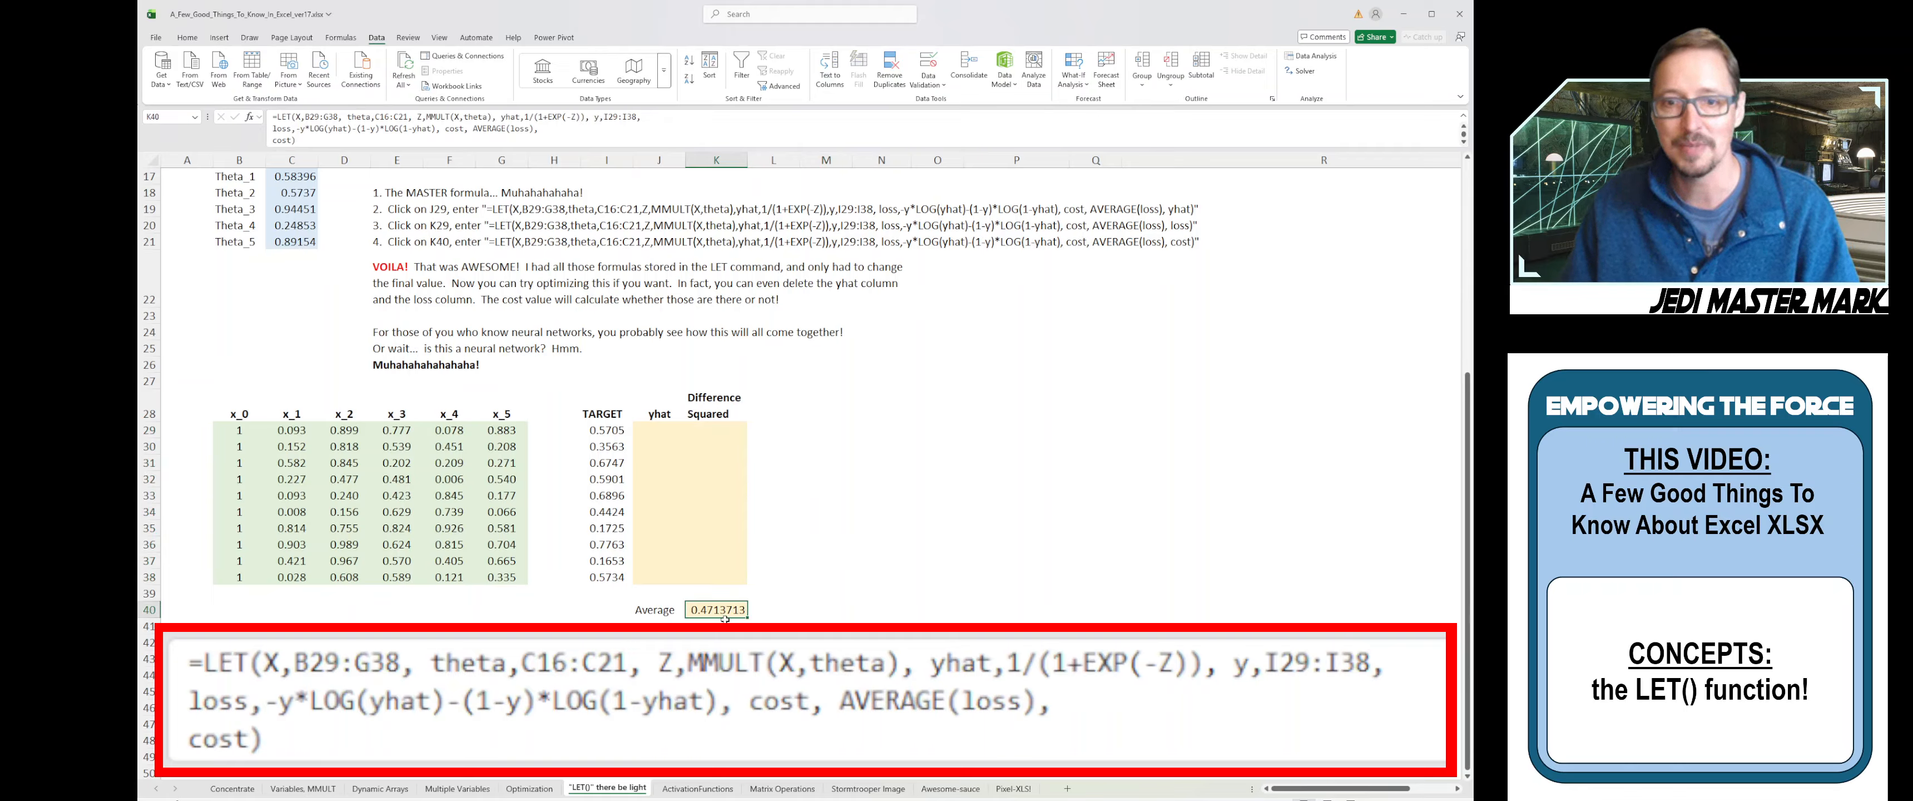
pyautogui.click(529, 136)
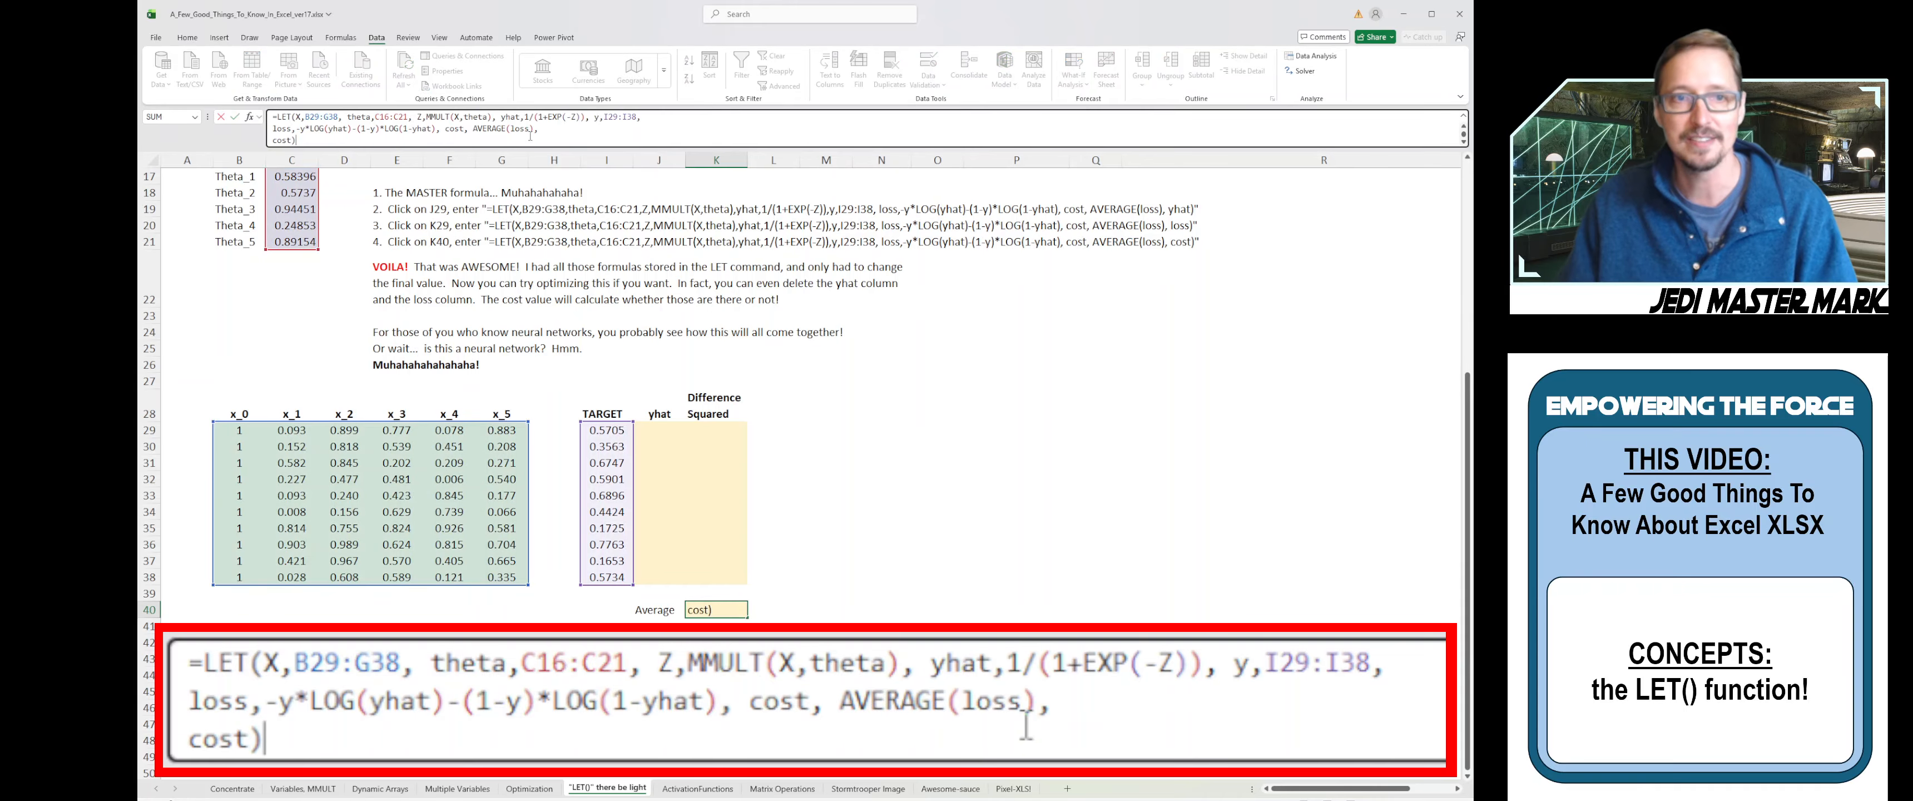
pyautogui.moveTo(295, 140); pyautogui.dragTo(273, 117)
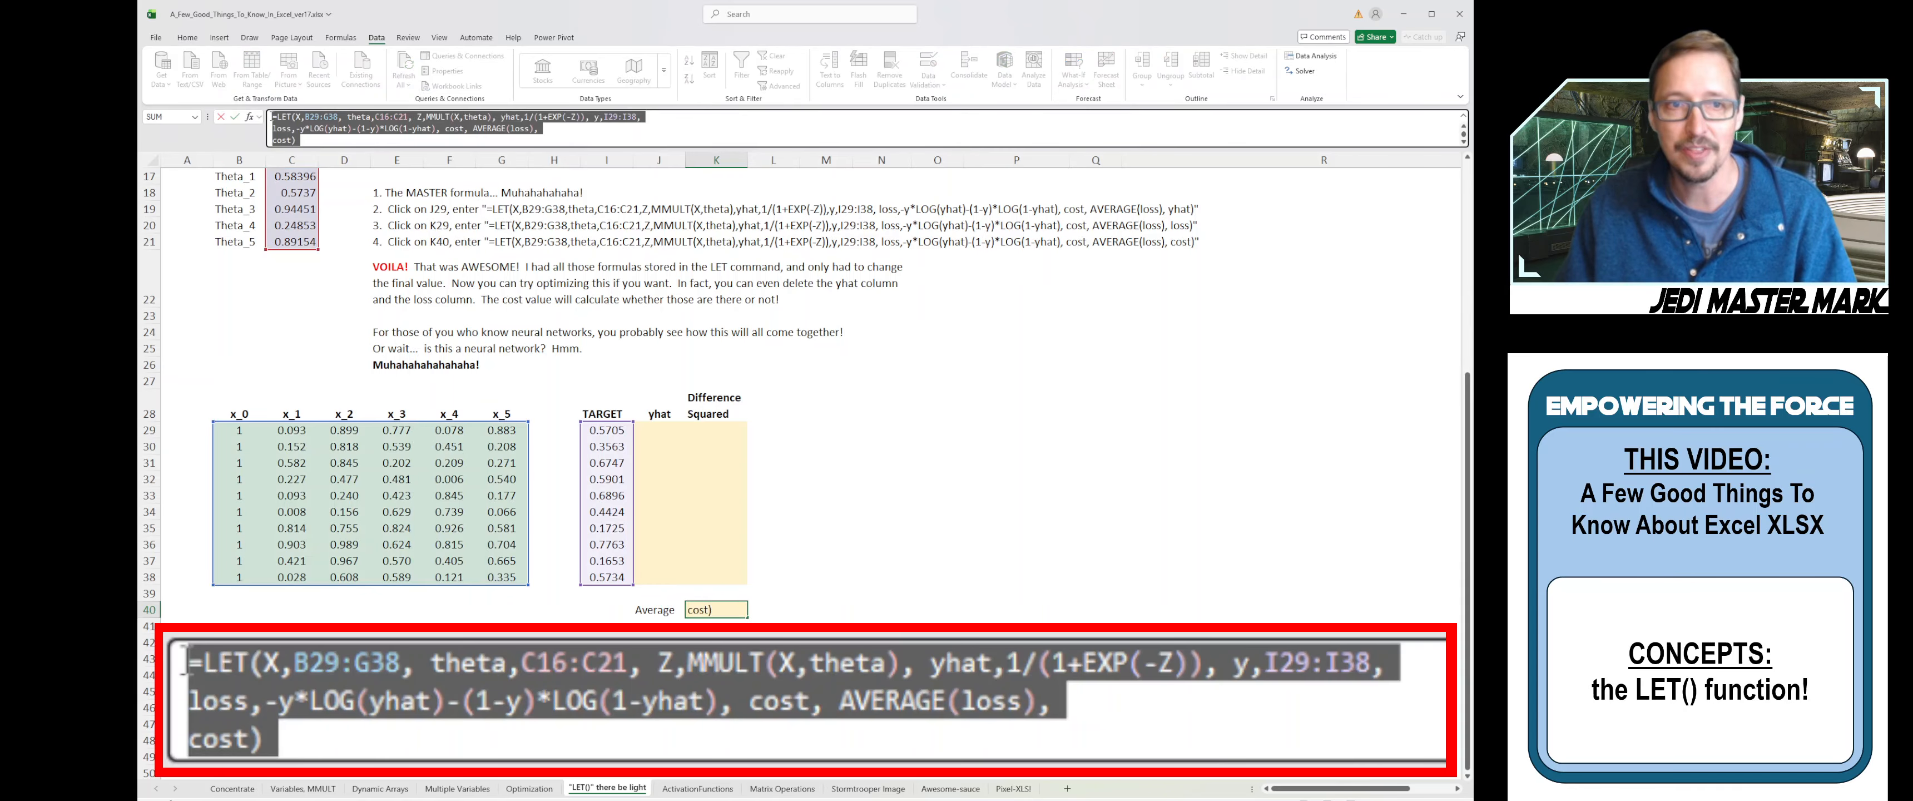